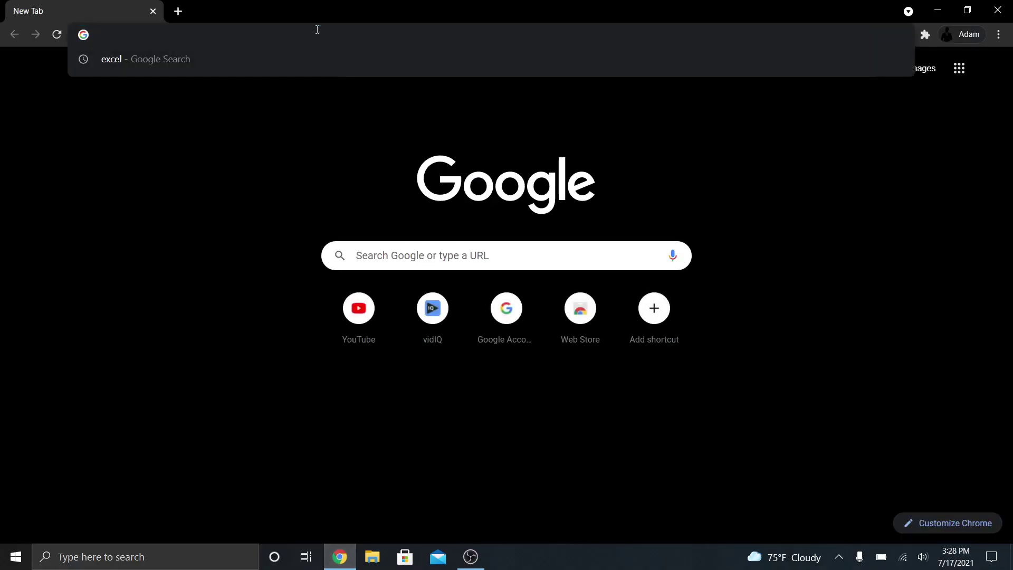
# Search 'windows media creation tool' and download MediaCreationTool from Microsoft's Download Windows 10 page.
pyautogui.click(162, 194)
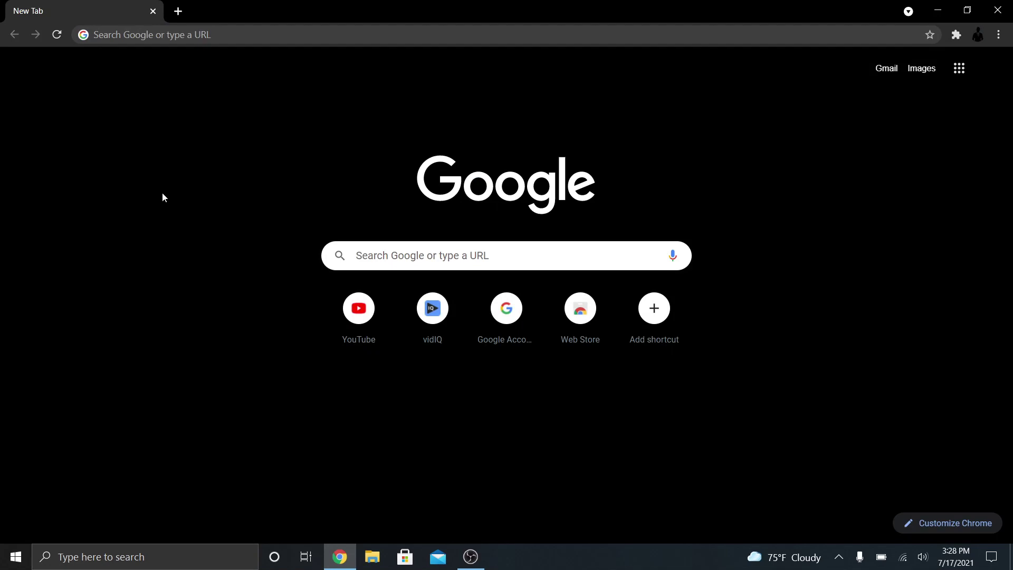
pyautogui.click(267, 30)
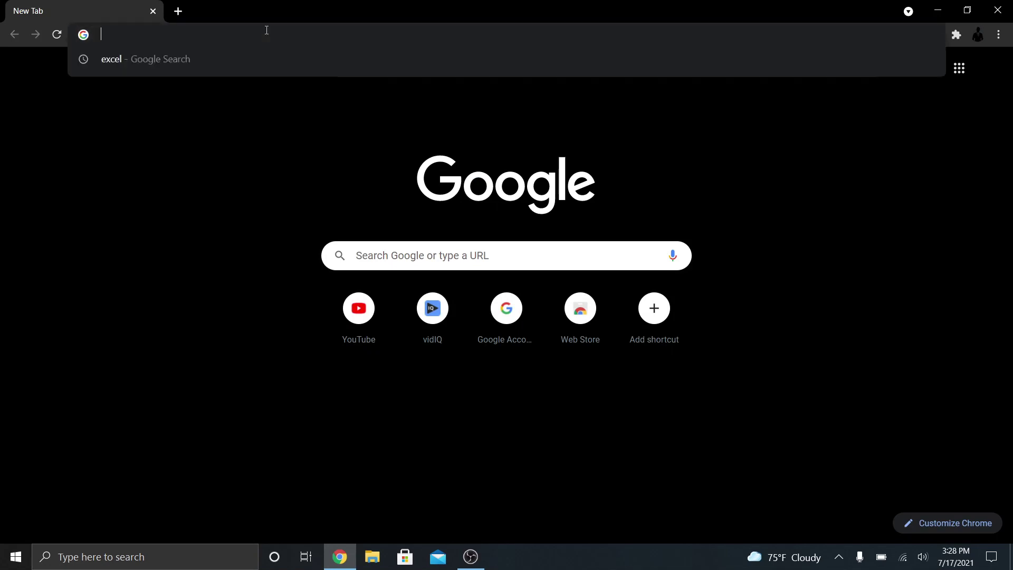
pyautogui.write('windows ')
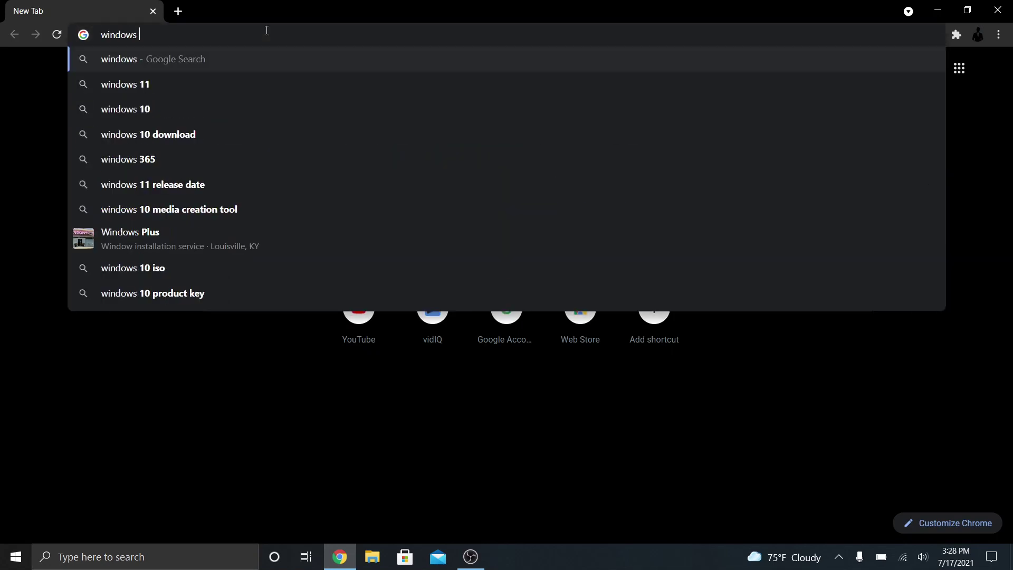
pyautogui.write('media creati')
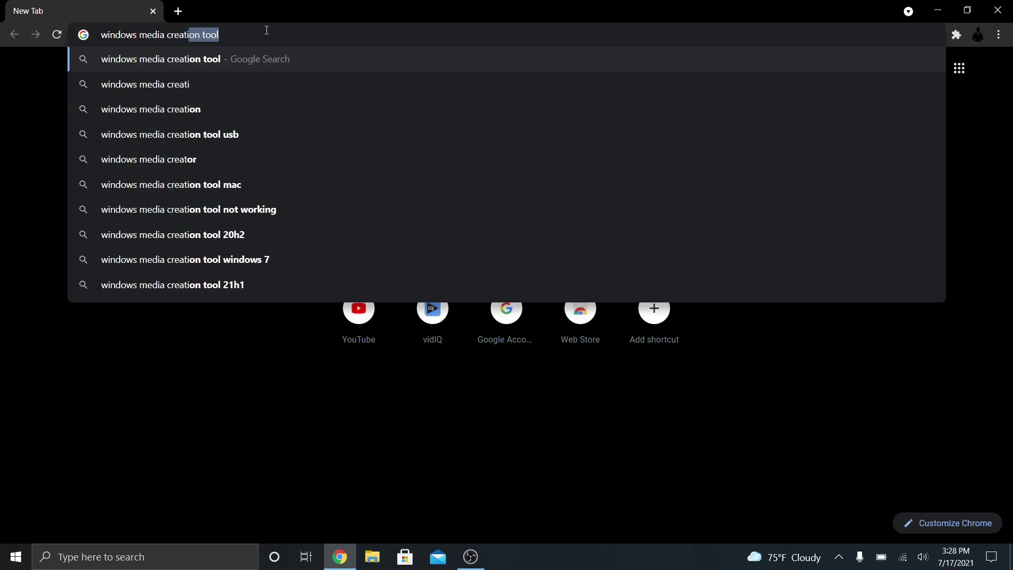
pyautogui.write('on tool')
pyautogui.press('Return')
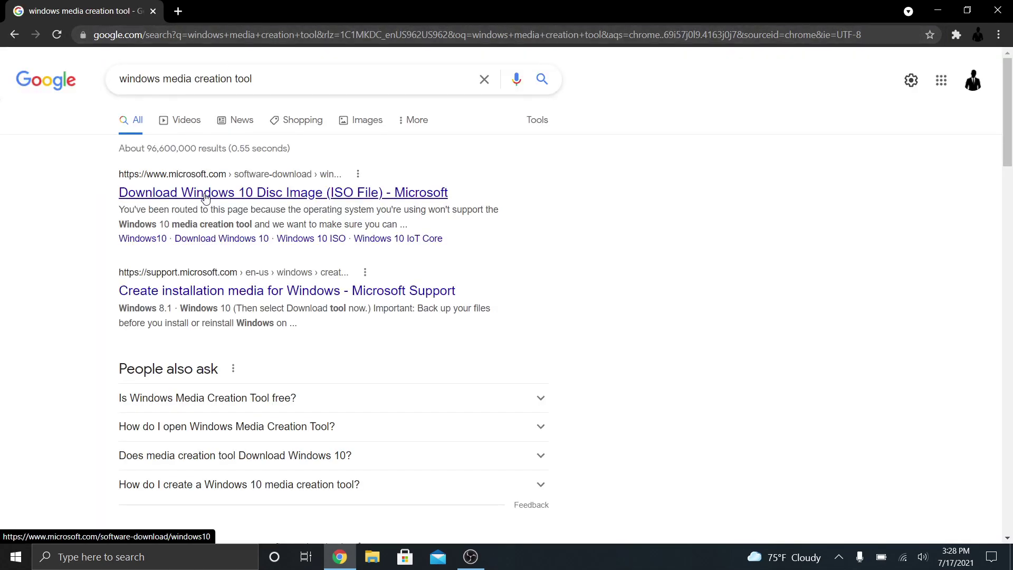
pyautogui.click(206, 197)
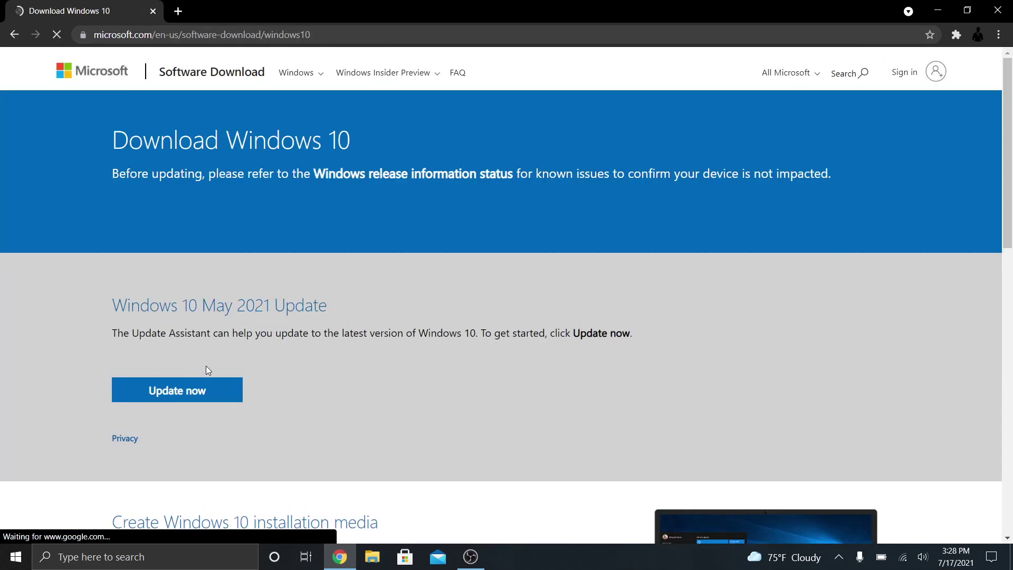
pyautogui.scroll(-4, 233, 331)
pyautogui.scroll(-2, 217, 386)
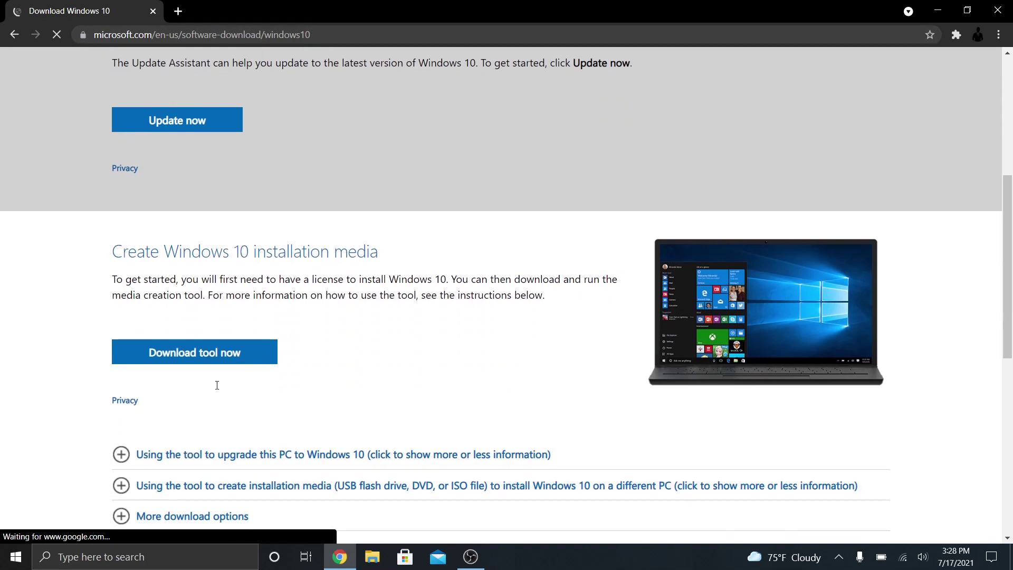
pyautogui.click(234, 357)
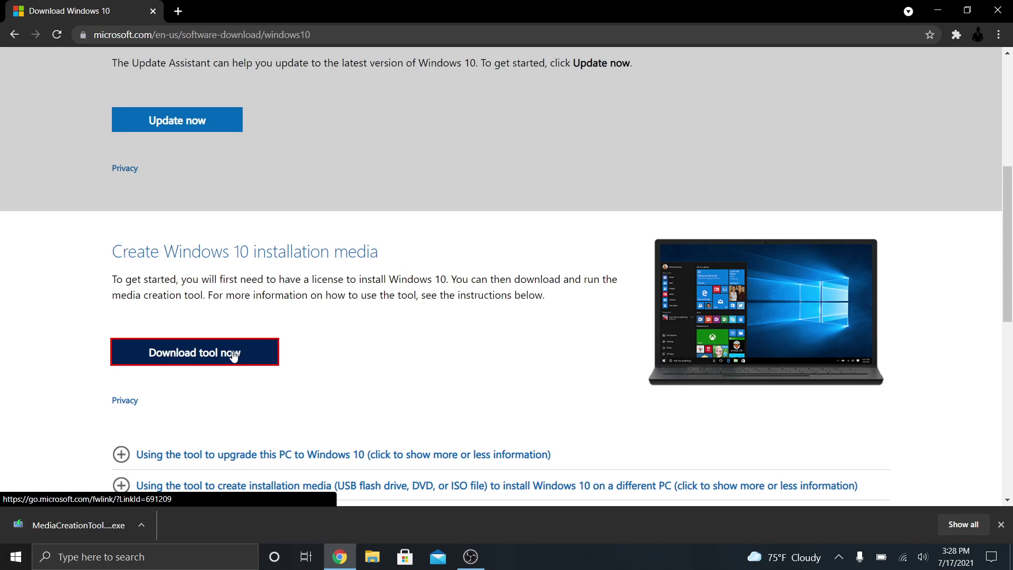
# Run the downloaded MediaCreationTool.exe and close Chrome.
pyautogui.click(71, 528)
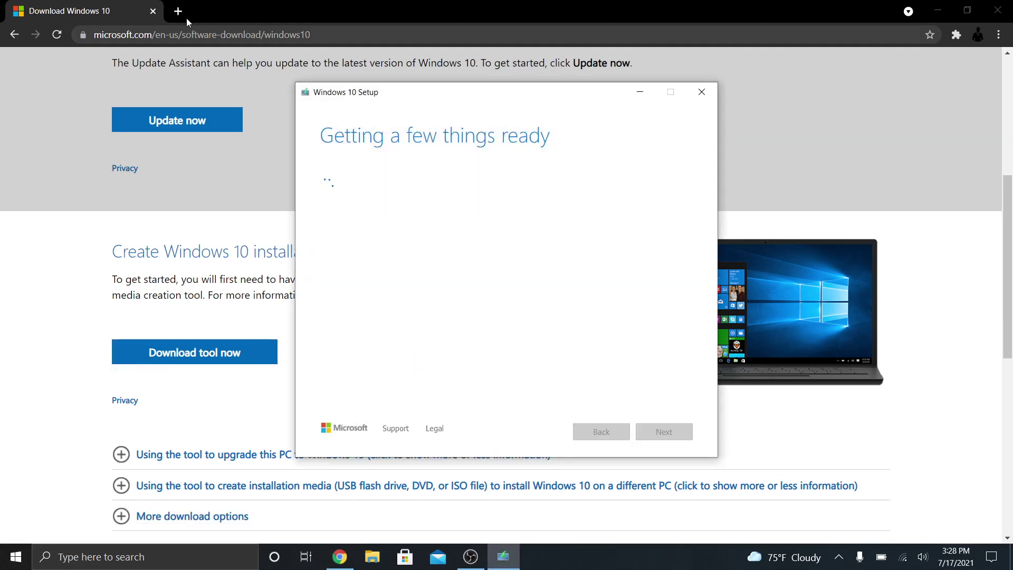
pyautogui.click(155, 14)
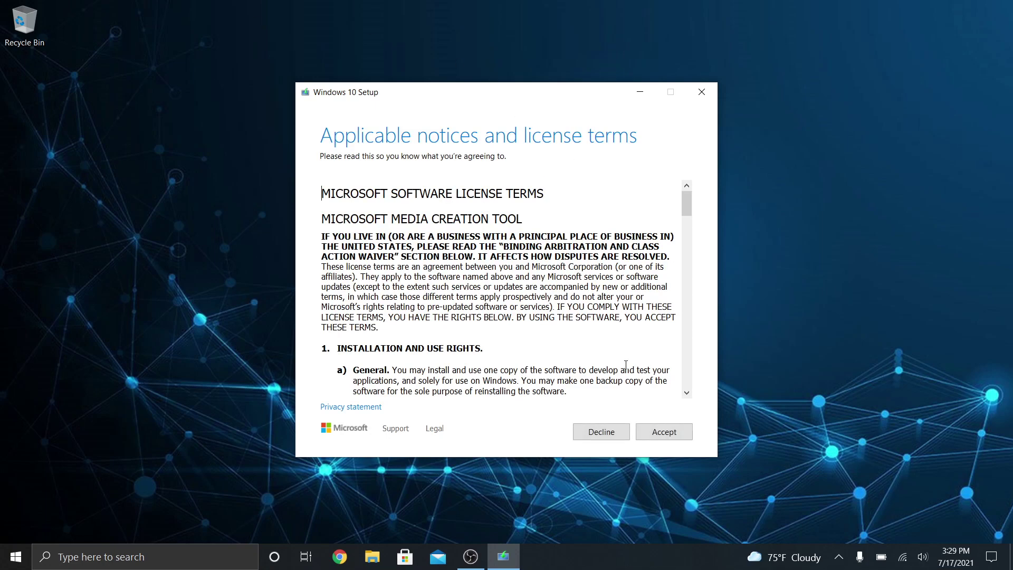
# Accept the Media Creation Tool license terms.
pyautogui.click(659, 432)
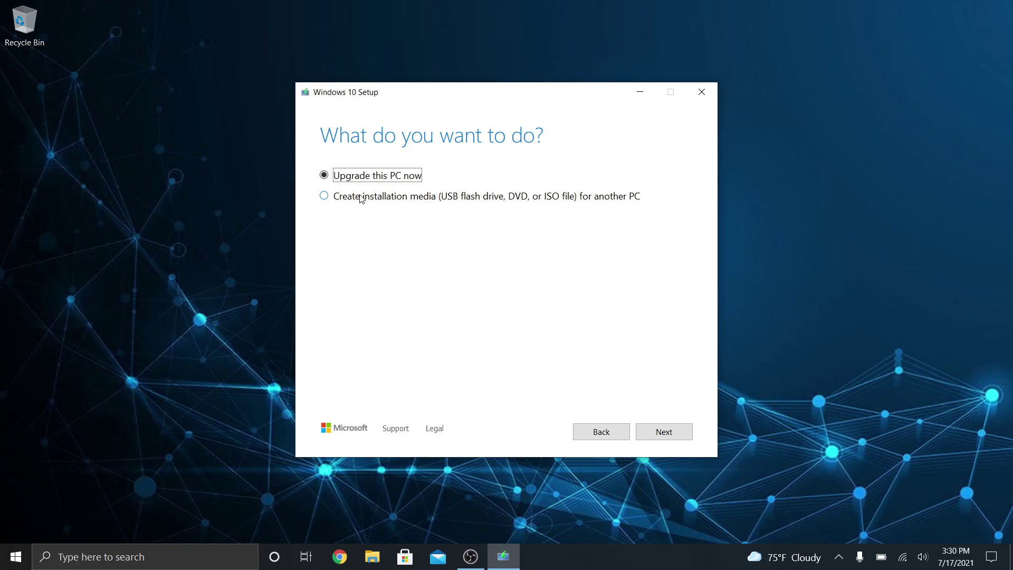
# Choose to create installation media with English, Windows 10, 64-bit.
pyautogui.click(325, 197)
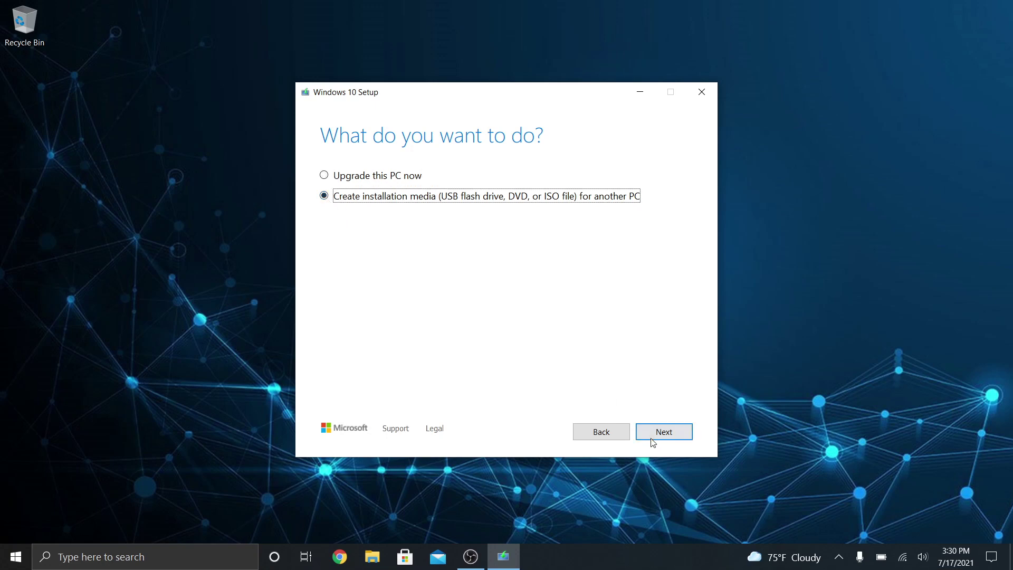
pyautogui.click(664, 436)
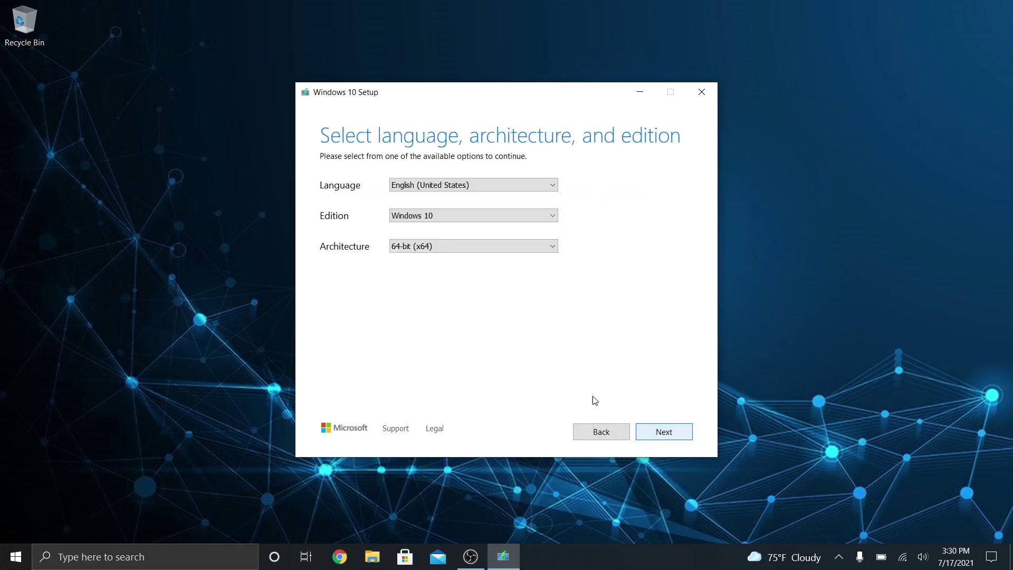
pyautogui.click(492, 213)
pyautogui.click(492, 213)
pyautogui.click(652, 431)
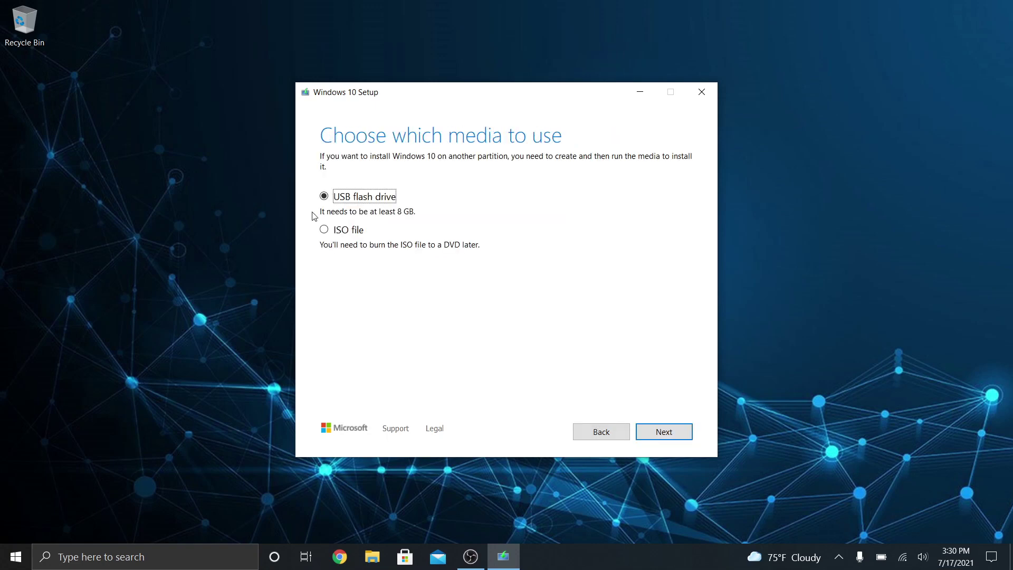
# Save the media as the ISO file Windows.iso in the Downloads folder.
pyautogui.click(325, 230)
pyautogui.click(655, 430)
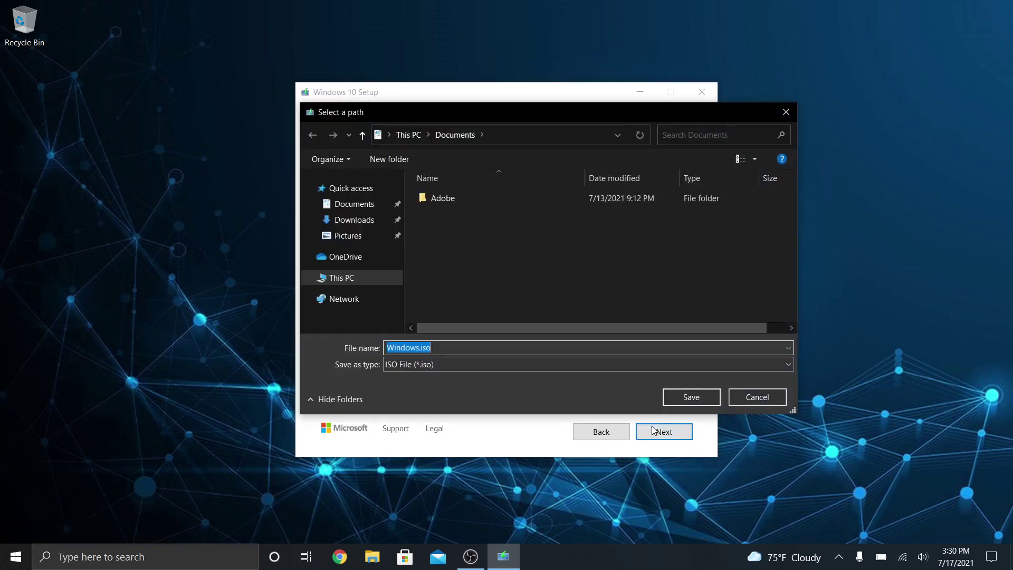
pyautogui.click(353, 221)
pyautogui.click(679, 397)
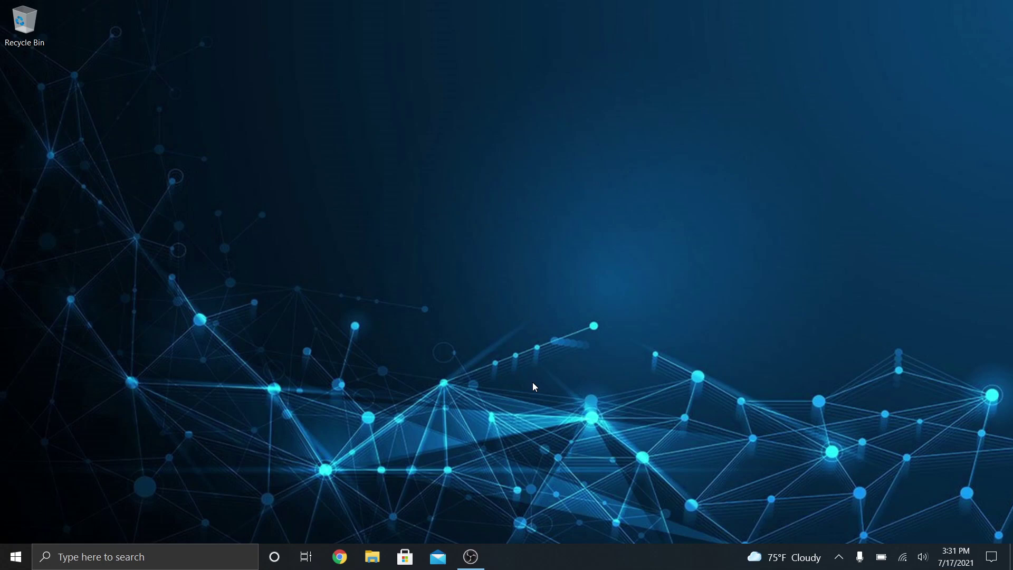
# Find VMware Workstation 16 Player via Start search 'vmw', then type 'vmware worksta' in a new Chrome tab.
pyautogui.click(16, 557)
pyautogui.write('vmw')
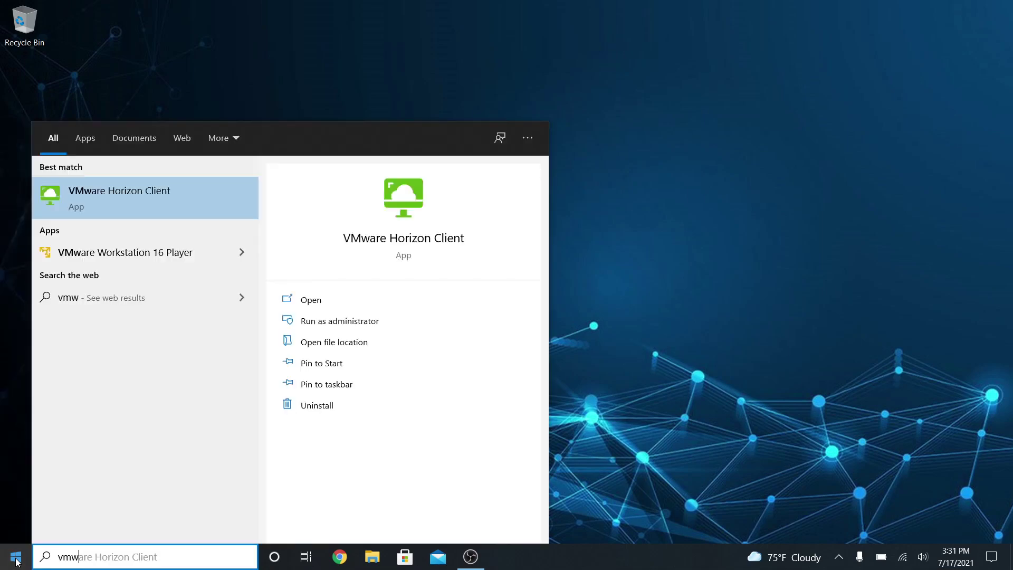
pyautogui.press('Down')
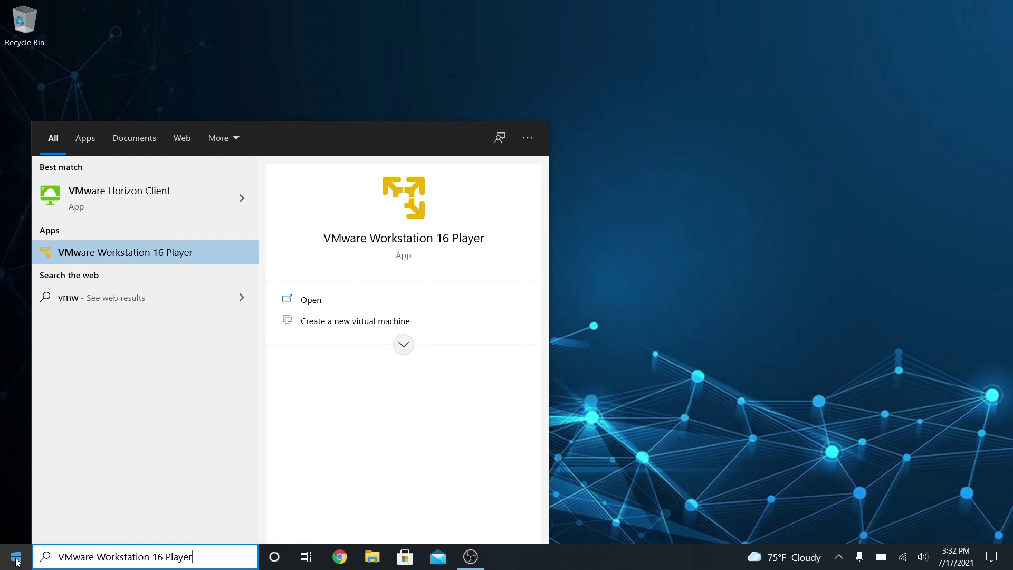
pyautogui.click(338, 554)
pyautogui.write('vmware worksta')
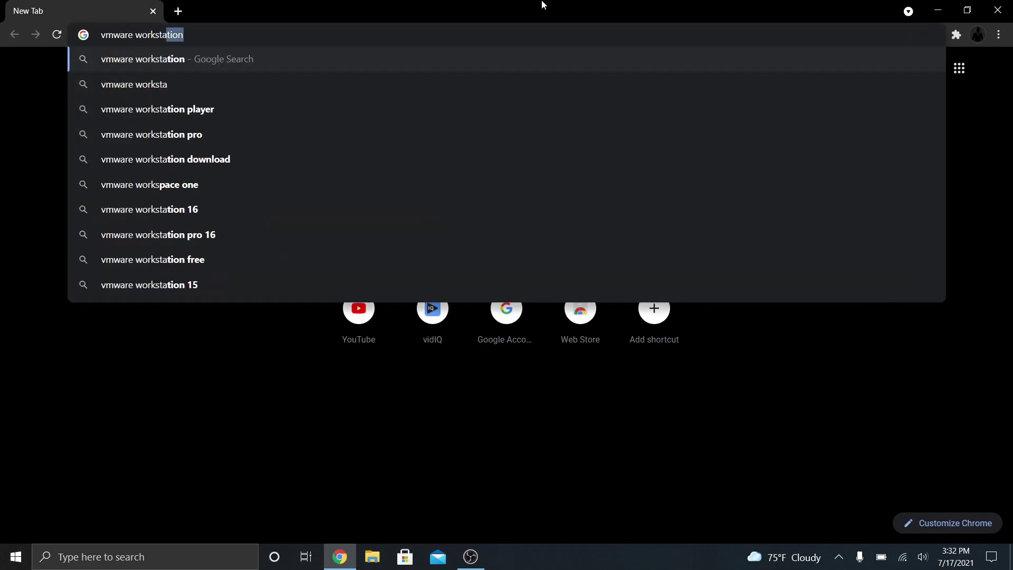
# Download the VMware-player-16.1.2 installer from VMware's Workstation Player for Windows page.
pyautogui.press('Down')
pyautogui.press('Down')
pyautogui.press('Return')
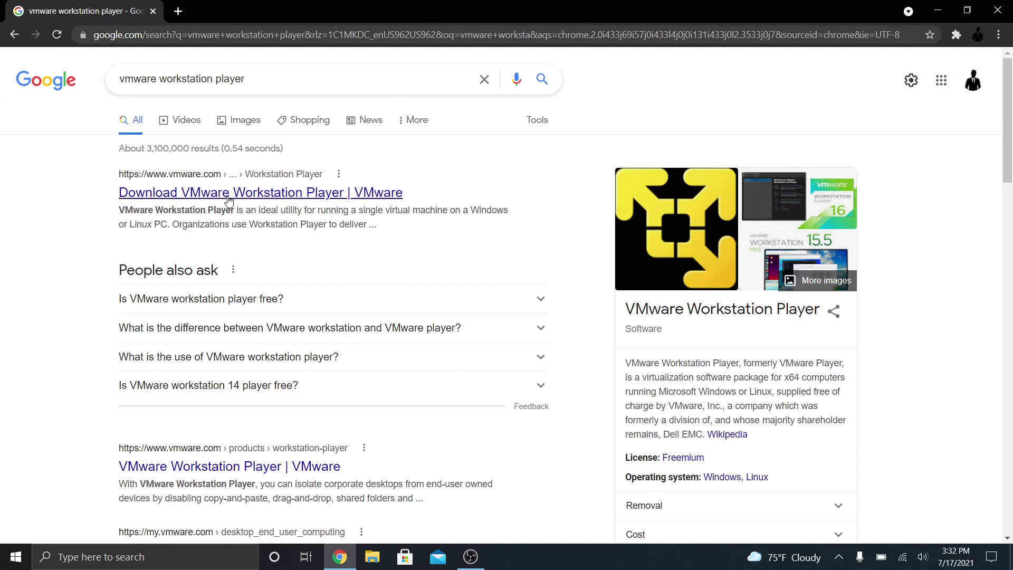
pyautogui.click(228, 199)
pyautogui.scroll(-10, 259, 312)
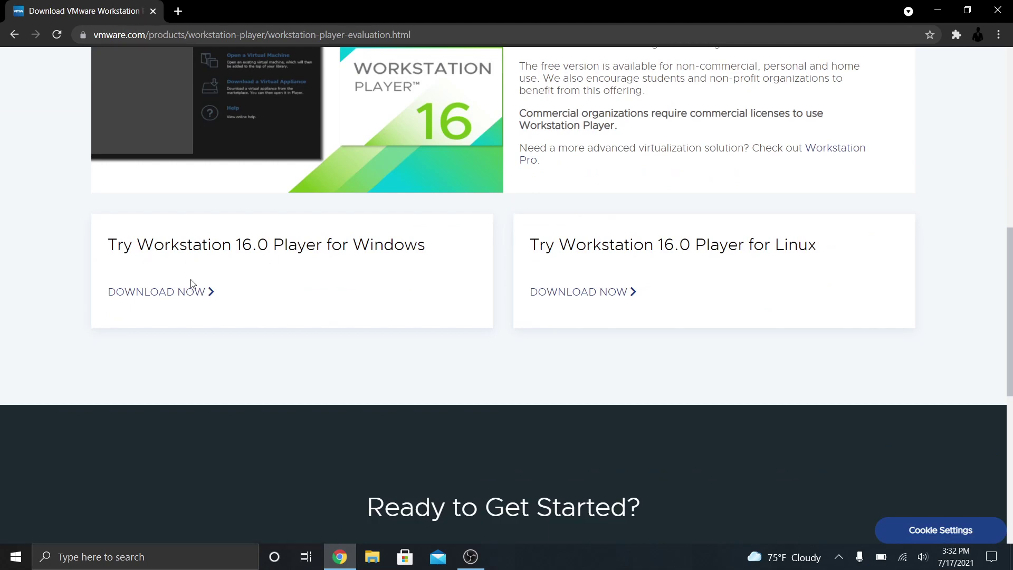
pyautogui.click(183, 294)
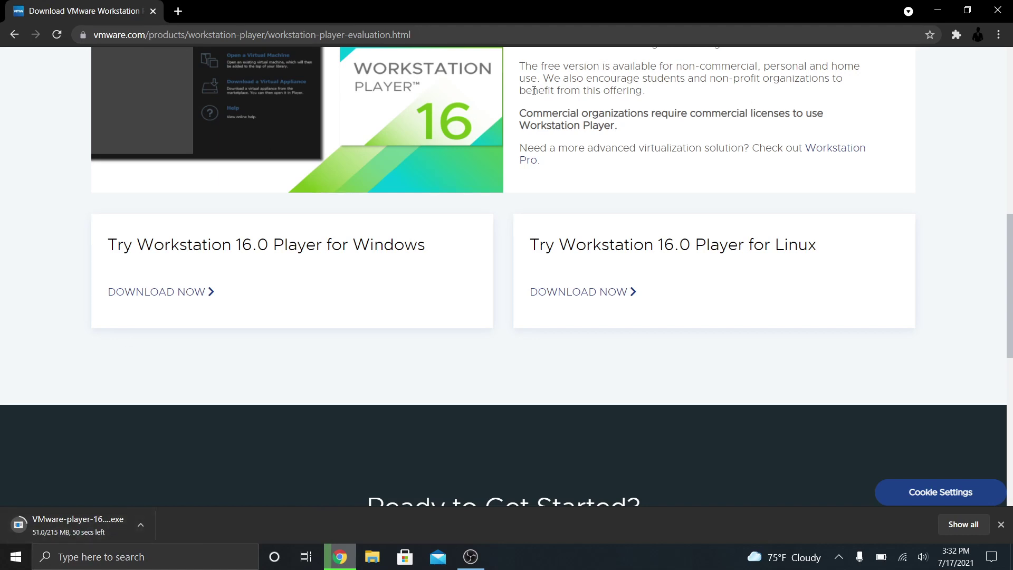
pyautogui.click(1003, 12)
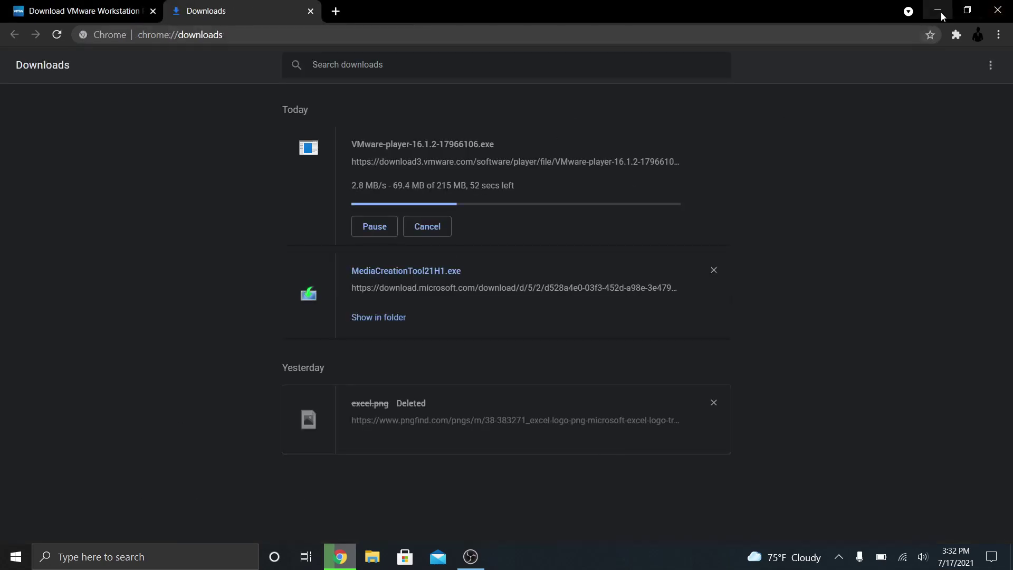
# Launch VMware Workstation 16 Player from Start search 'vmware' and choose Create a New Virtual Machine.
pyautogui.click(938, 10)
pyautogui.press('super')
pyautogui.write('vmware')
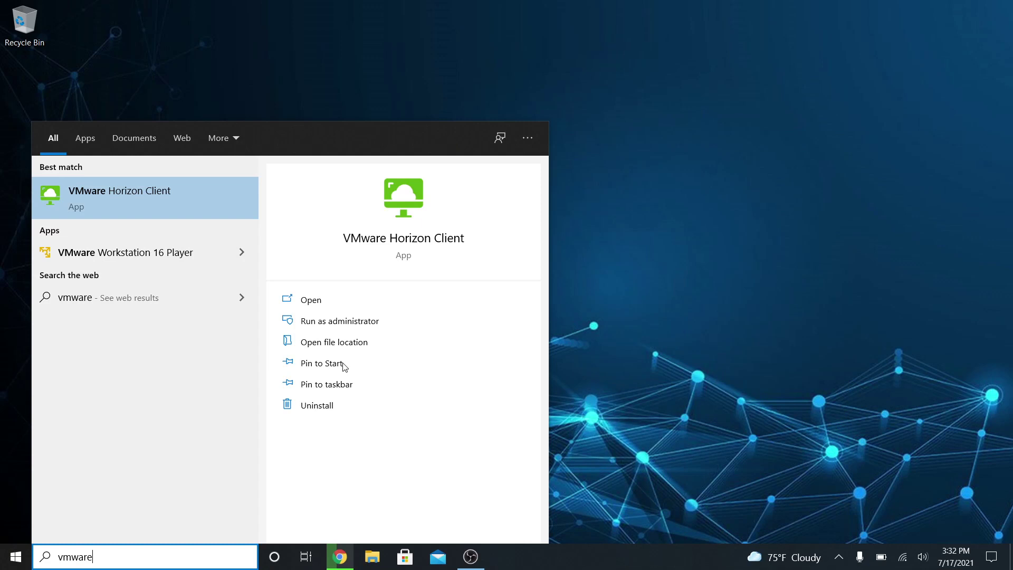
pyautogui.press('Down')
pyautogui.press('Return')
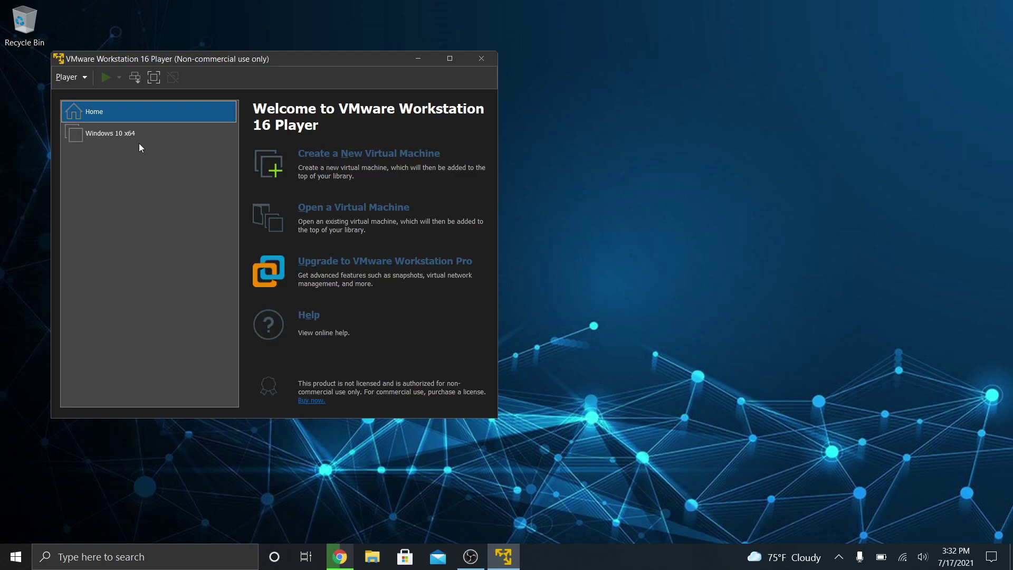
pyautogui.click(334, 155)
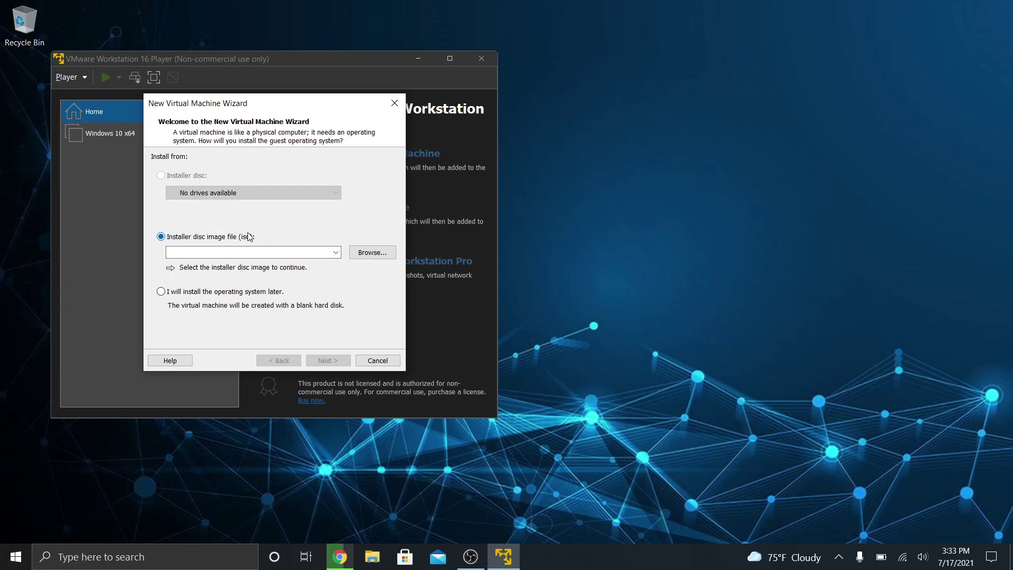
# Use F:\Operating Systems\Win10RS5.1218.iso as the installer disc image.
pyautogui.click(373, 253)
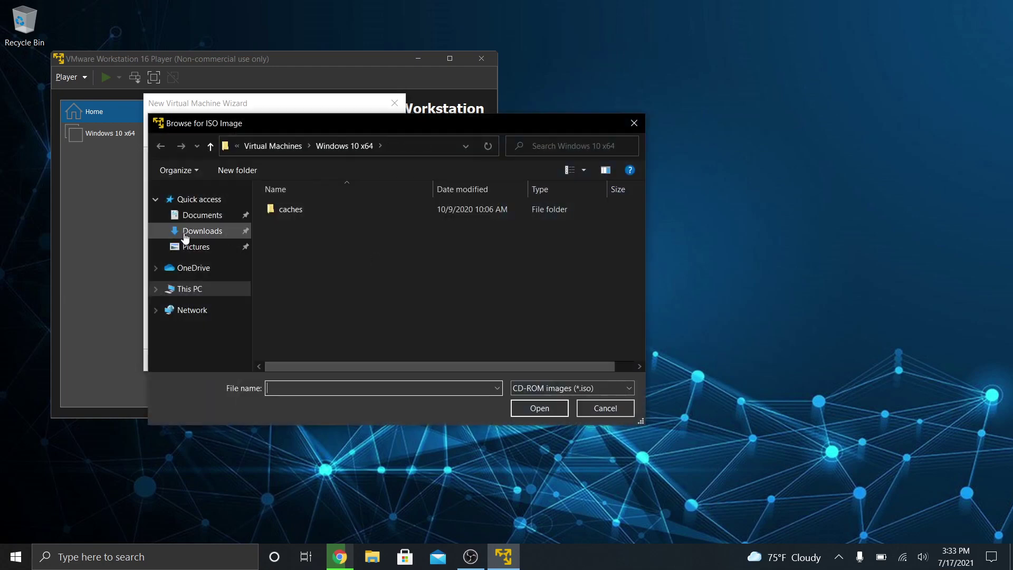
pyautogui.click(155, 289)
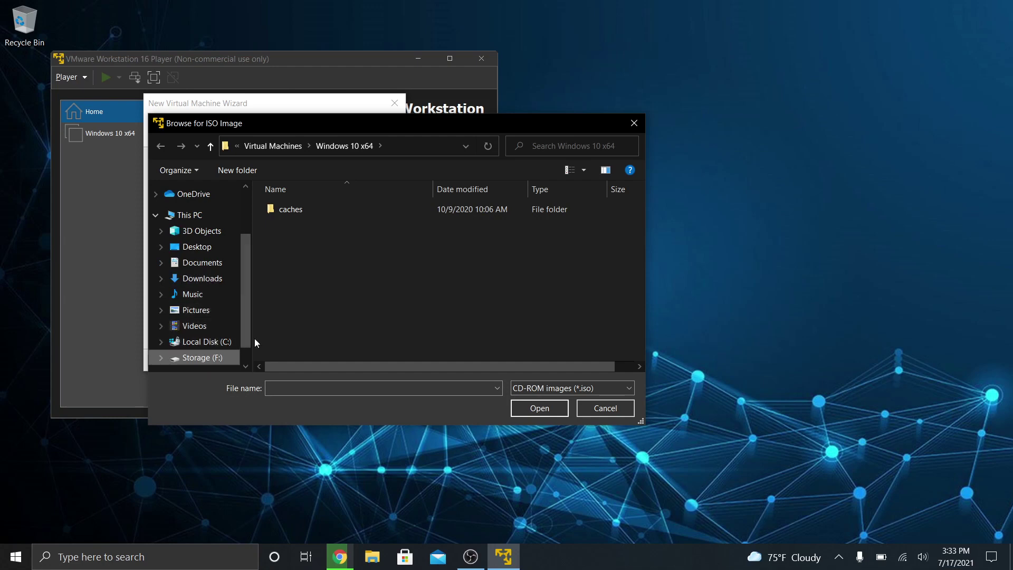
pyautogui.click(157, 357)
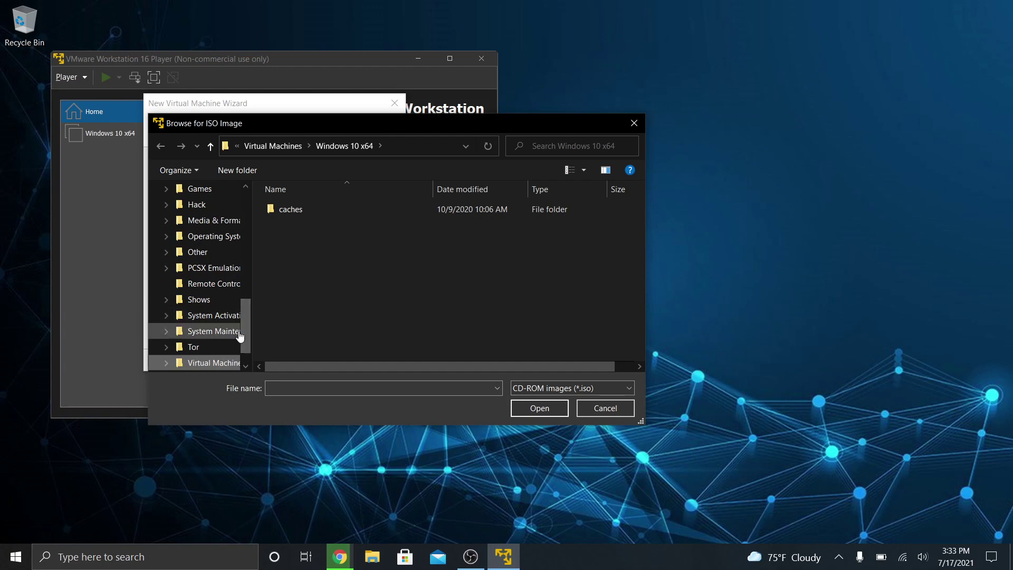
pyautogui.moveTo(243, 331)
pyautogui.mouseDown()
pyautogui.moveTo(239, 347)
pyautogui.moveTo(239, 330)
pyautogui.mouseUp()
pyautogui.click(211, 237)
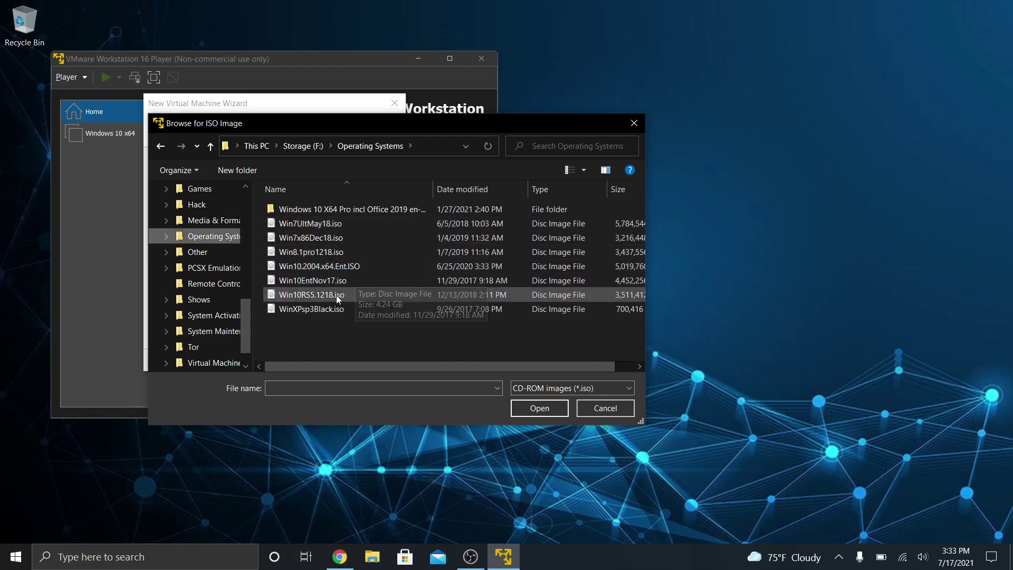
pyautogui.click(324, 296)
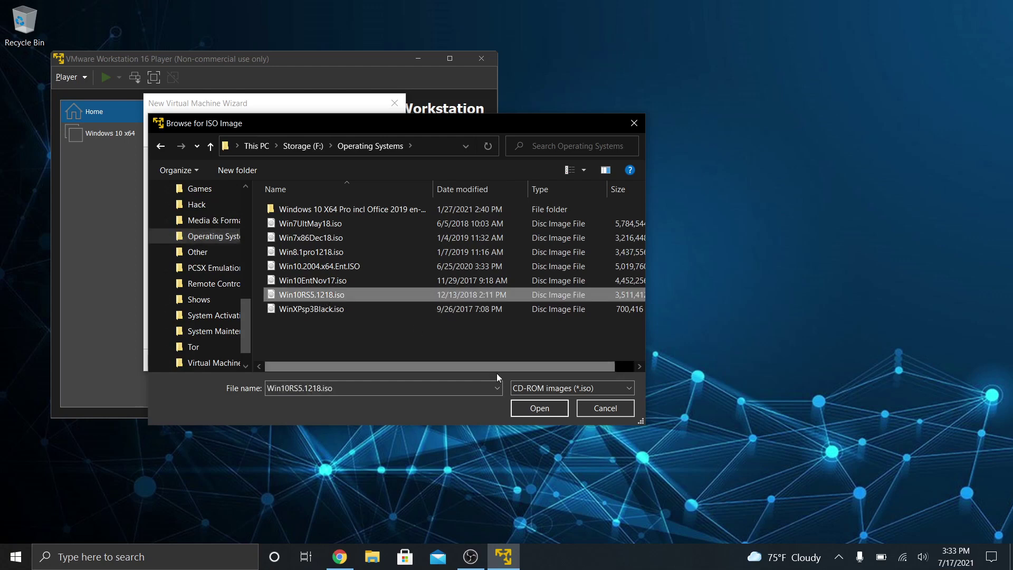
pyautogui.click(520, 406)
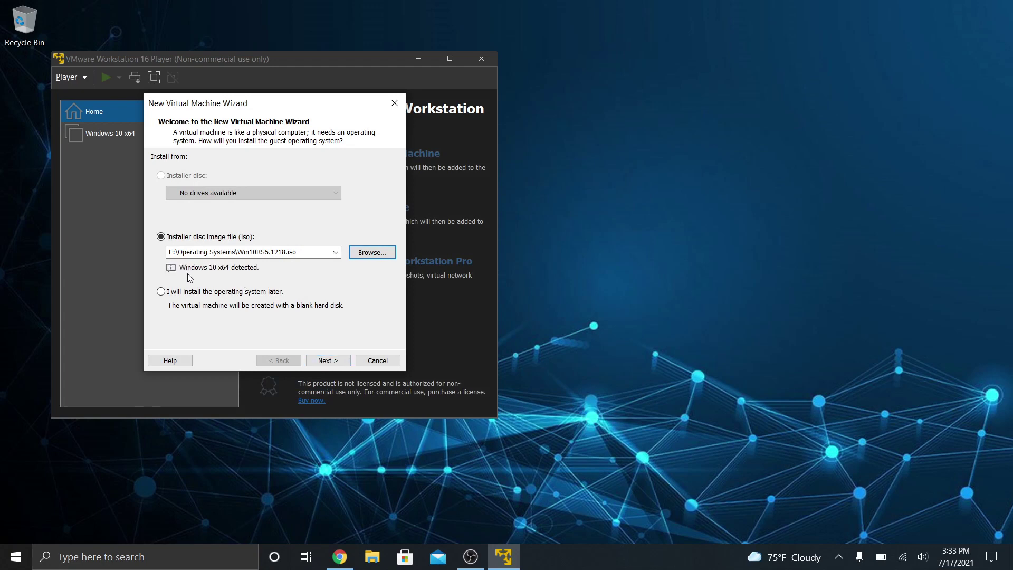
# Name the virtual machine 'Windows 10 x64 - TEST'.
pyautogui.click(327, 363)
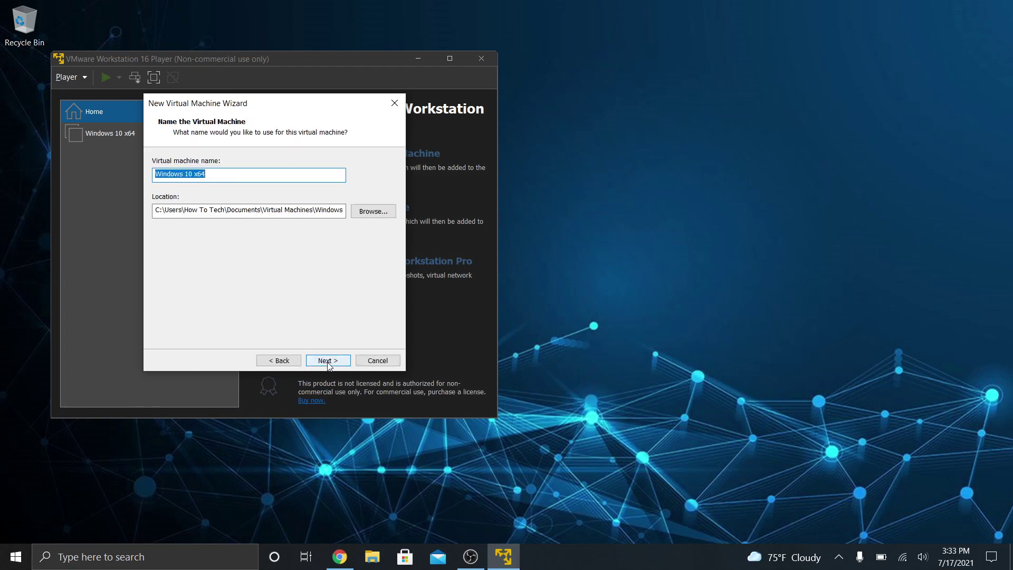
pyautogui.press('End')
pyautogui.write('- TEST')
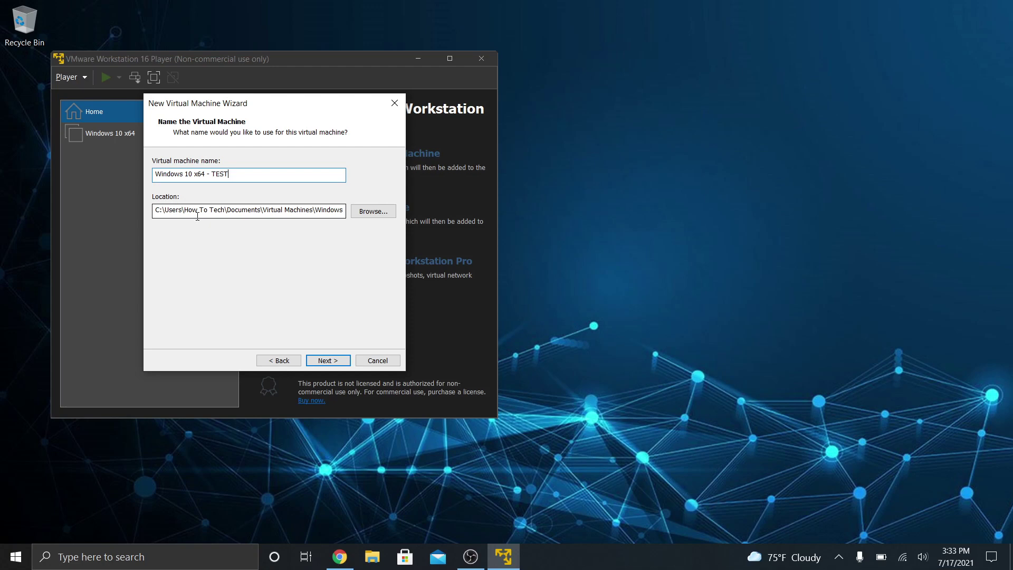
# Set the machine's location to F:\Virtual Machines and continue to disk sizing.
pyautogui.click(384, 215)
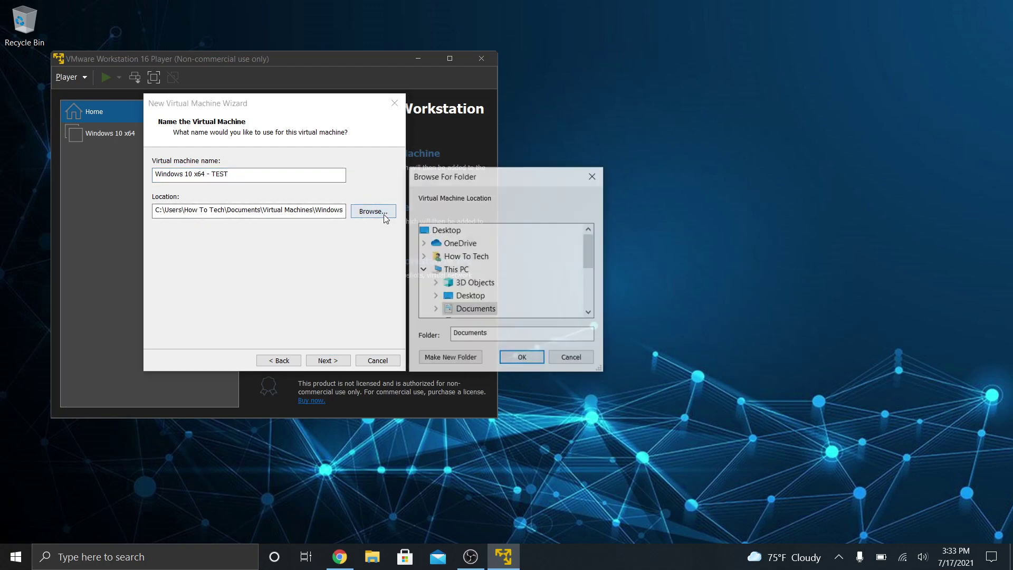
pyautogui.moveTo(590, 257); pyautogui.dragTo(589, 295)
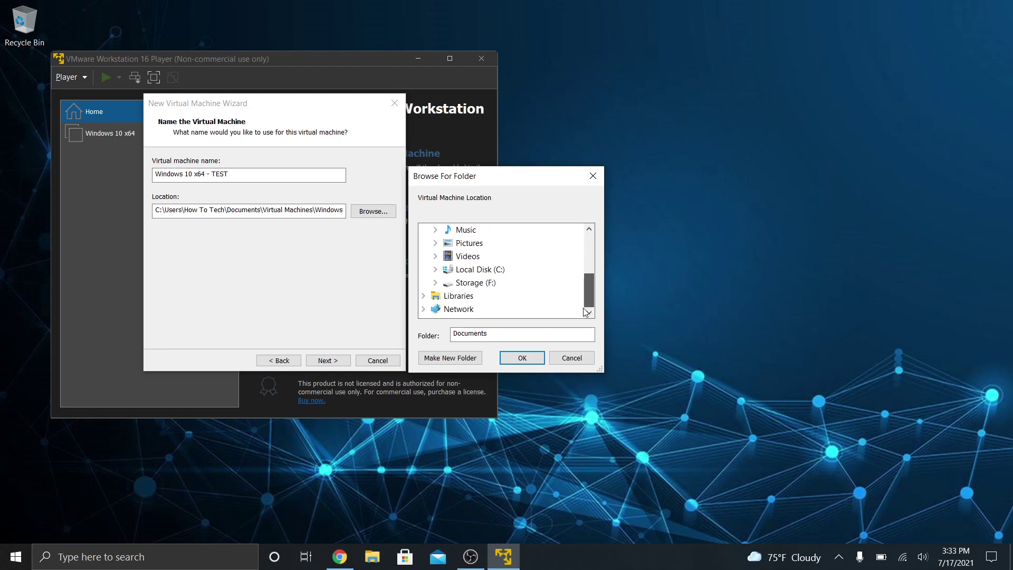
pyautogui.click(437, 283)
pyautogui.moveTo(593, 269); pyautogui.dragTo(584, 303)
pyautogui.click(509, 284)
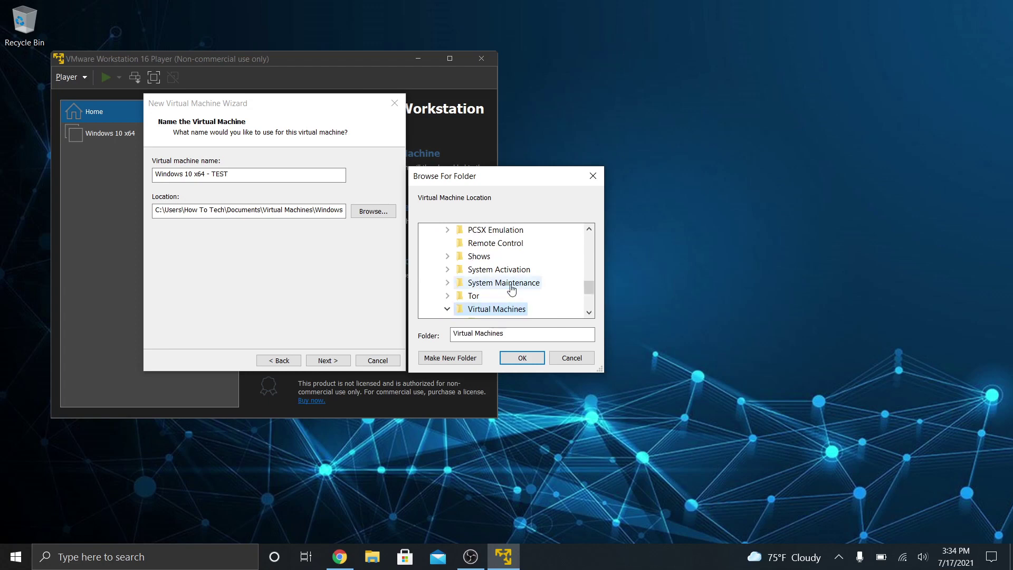
pyautogui.click(522, 358)
pyautogui.click(328, 360)
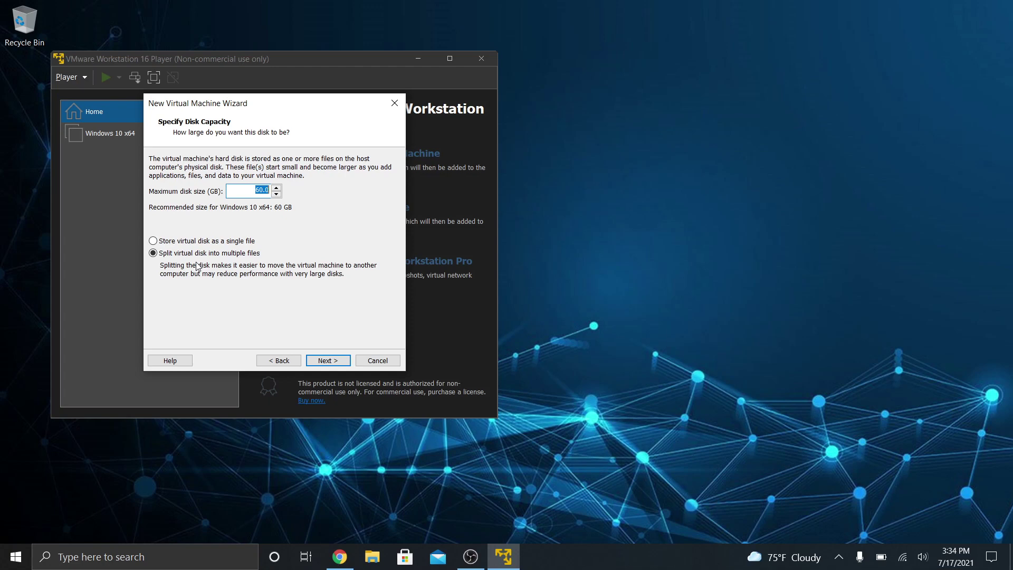
# Set a 40 GB maximum disk size stored as a single file, then continue to the summary.
pyautogui.write('40')
pyautogui.click(209, 243)
pyautogui.click(328, 360)
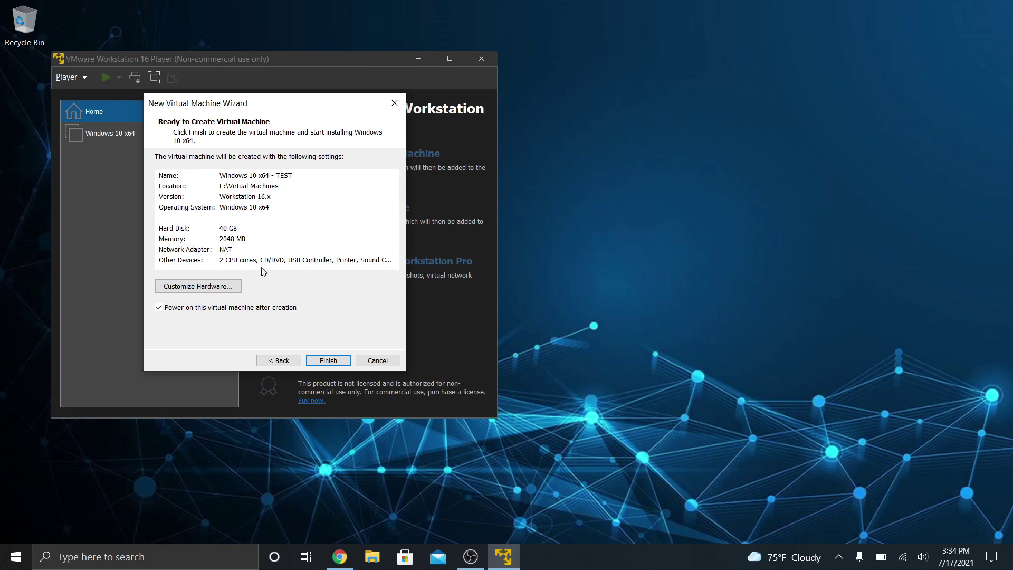
# Review the VM's Memory in Customize Hardware without changes, then finish the wizard to create the machine.
pyautogui.click(216, 286)
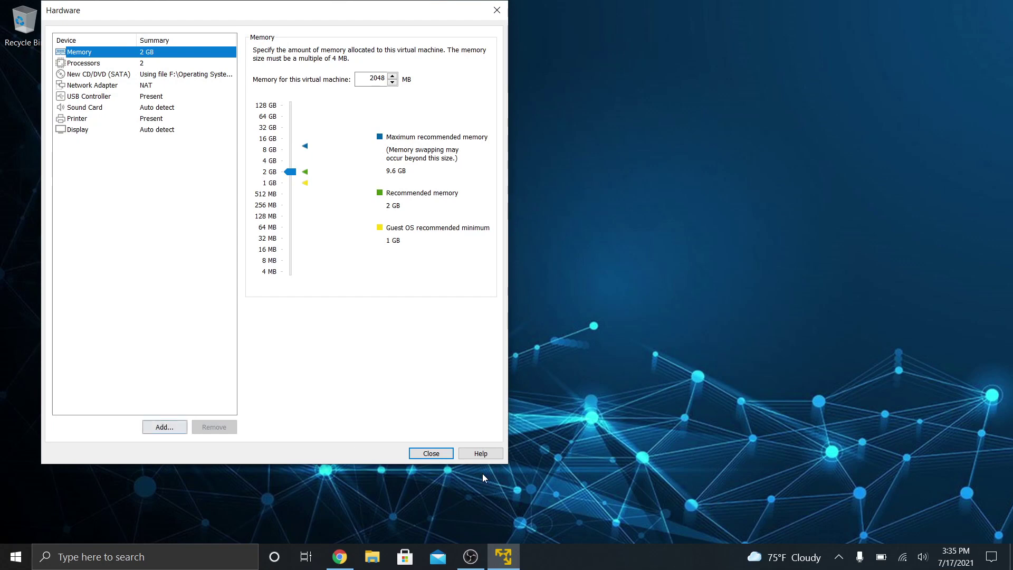
pyautogui.click(431, 453)
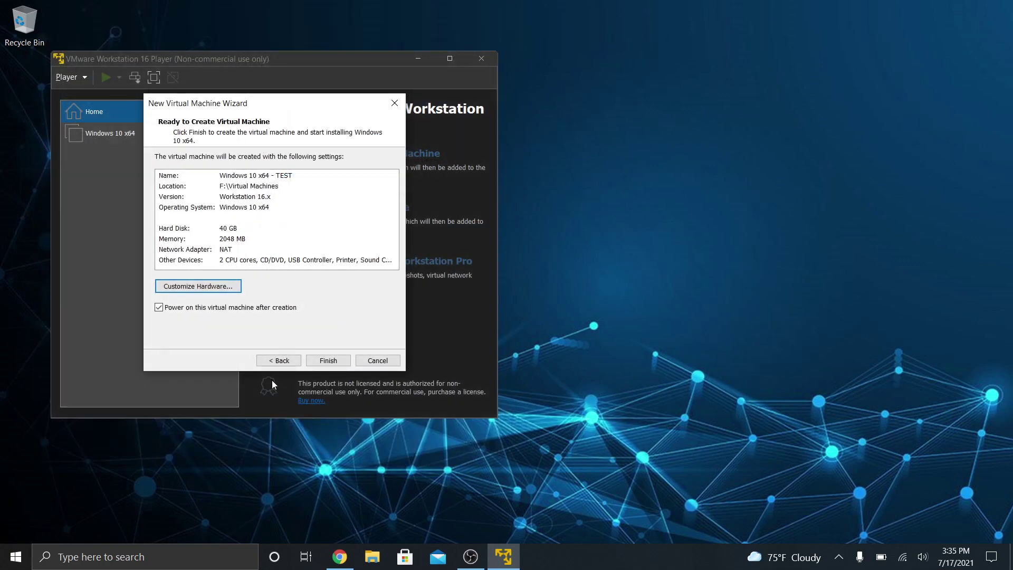
pyautogui.click(335, 355)
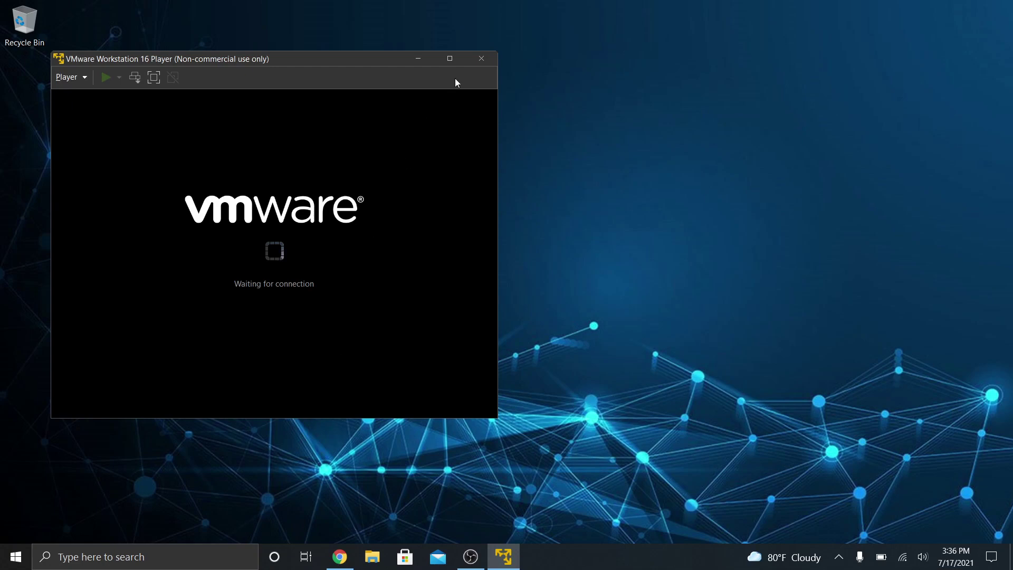
# Switch the powering-on Windows 10 x64 VM to full screen.
pyautogui.click(155, 80)
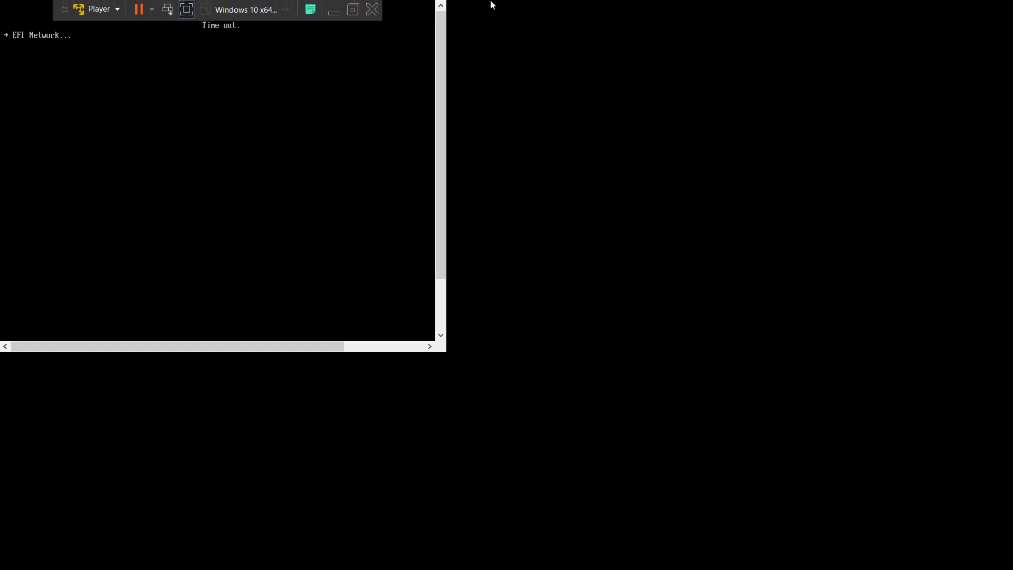
# Leave full screen, move the VM window toward the screen centre, and go full screen again.
pyautogui.click(353, 10)
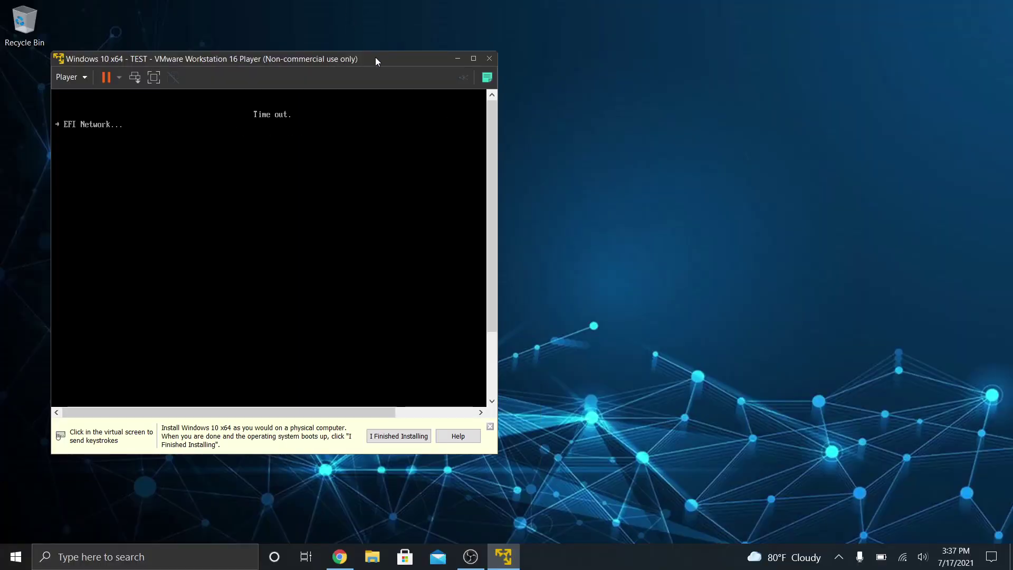
pyautogui.moveTo(381, 58); pyautogui.dragTo(593, 73)
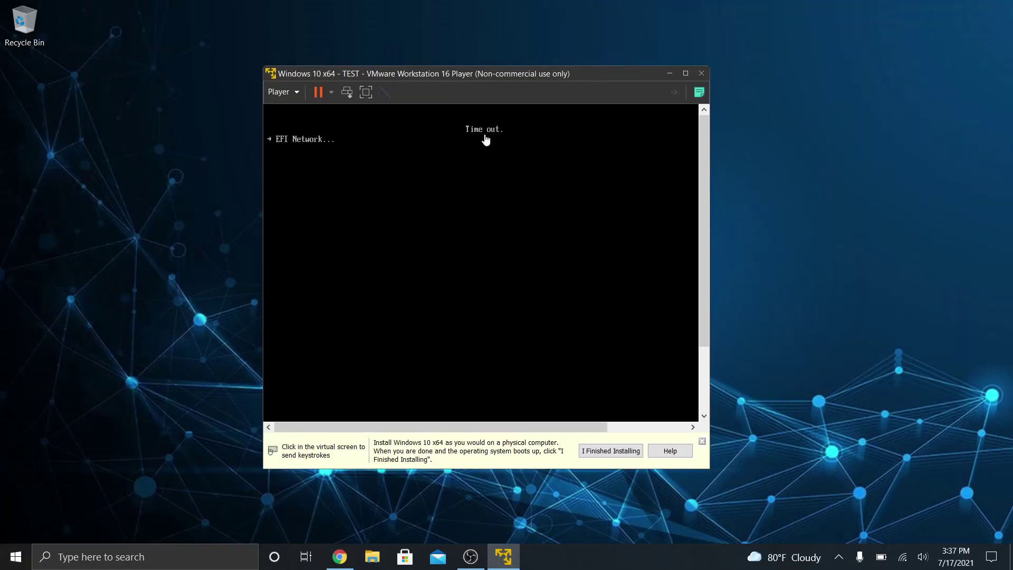
pyautogui.click(366, 98)
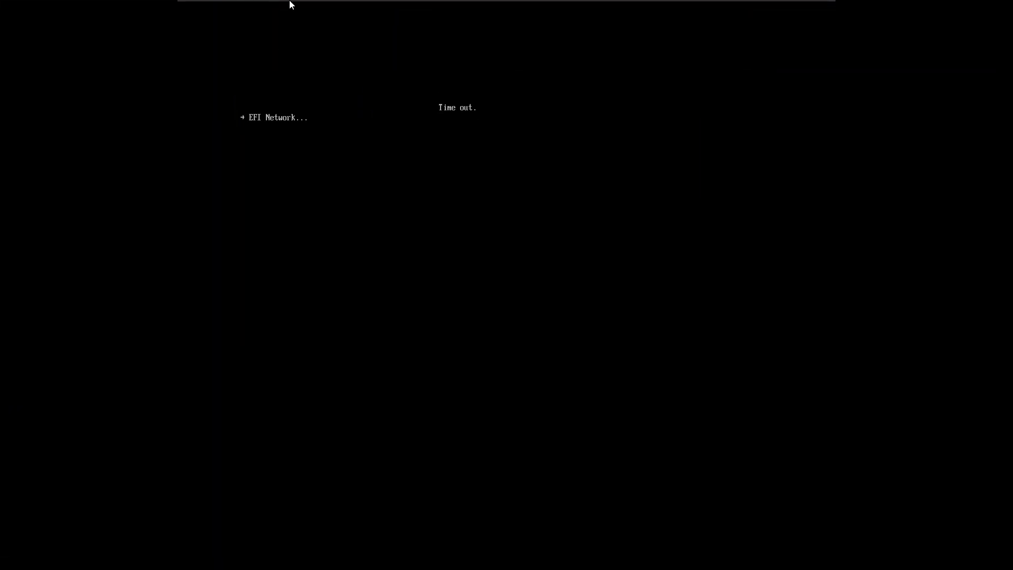
# Restart the guest via Player > Power > Restart Guest, confirming with Yes.
pyautogui.moveTo(290, 4)
pyautogui.click(224, 9)
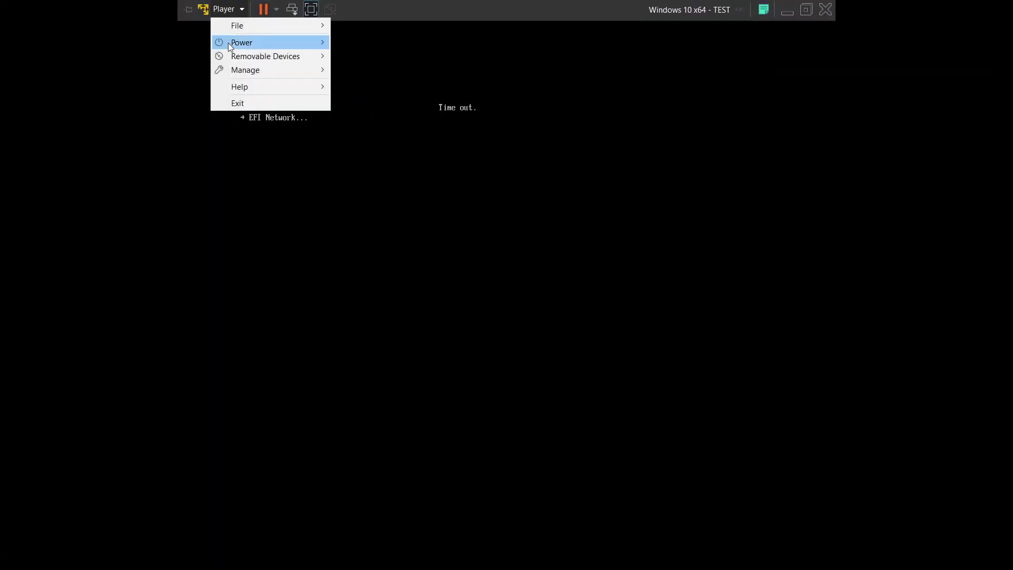
pyautogui.moveTo(306, 43)
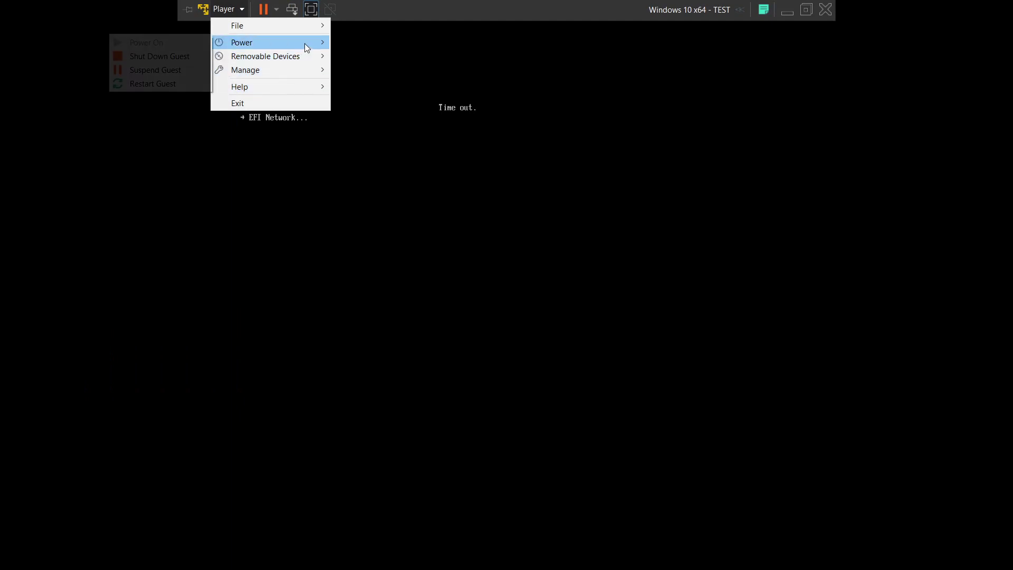
pyautogui.click(178, 85)
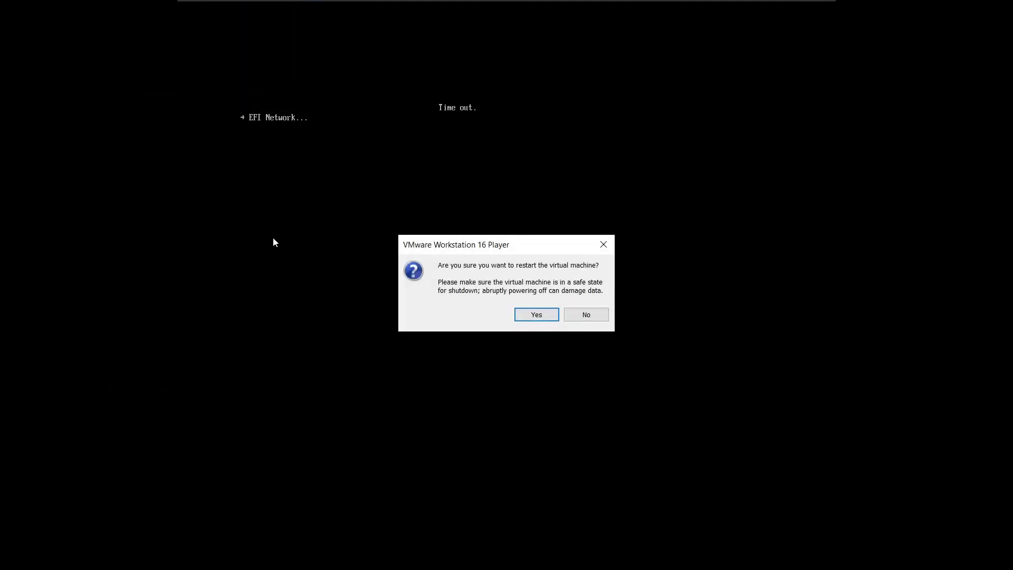
pyautogui.click(534, 314)
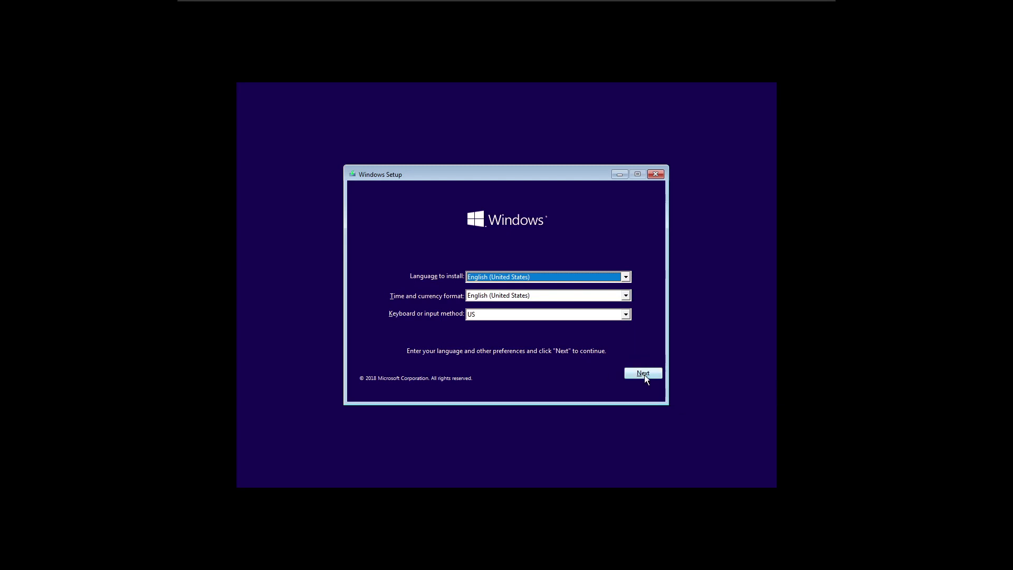
# Keep default language settings, accept the license terms, and choose Custom: Install Windows only.
pyautogui.click(644, 373)
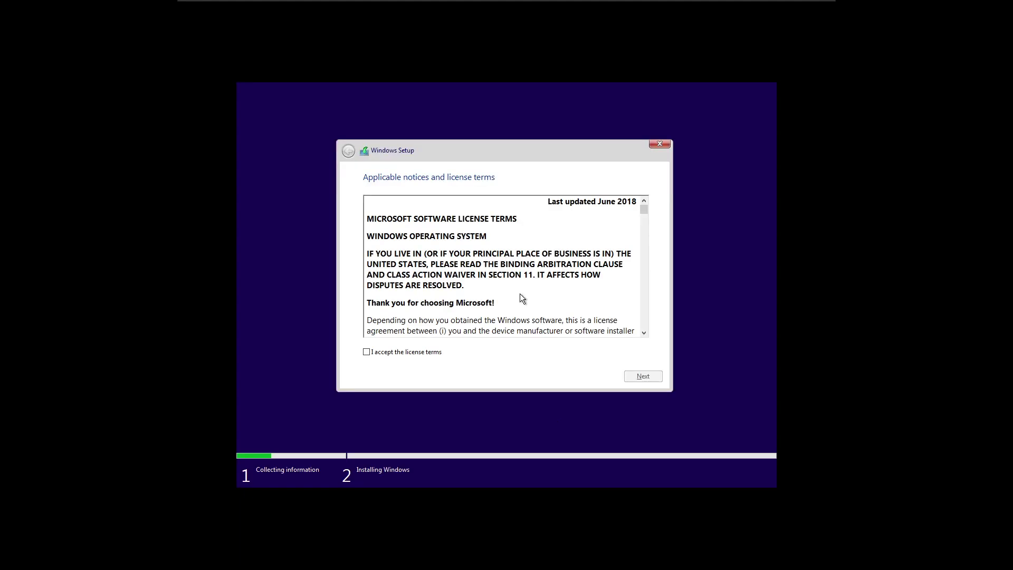
pyautogui.click(367, 354)
pyautogui.click(643, 376)
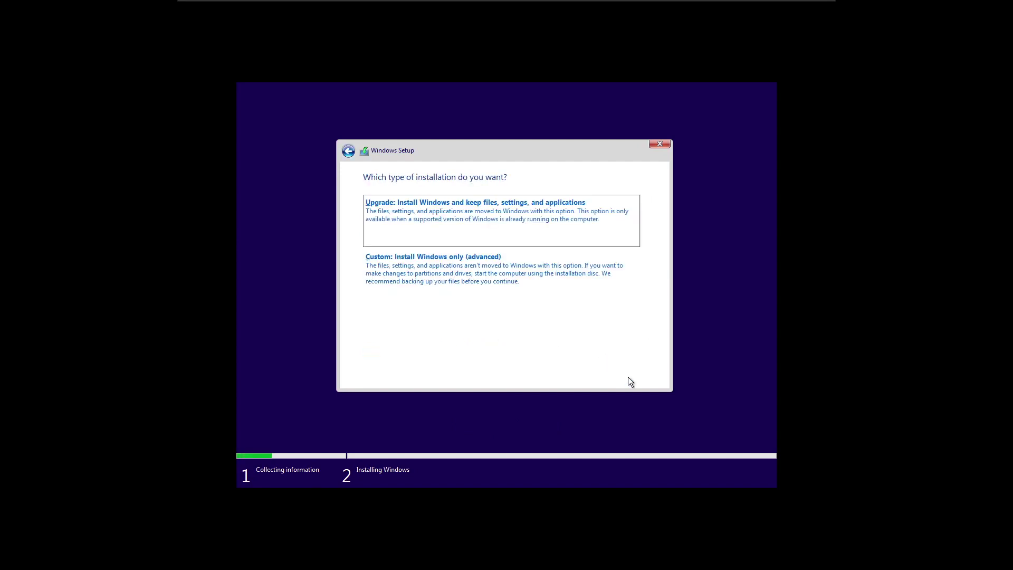
pyautogui.click(466, 274)
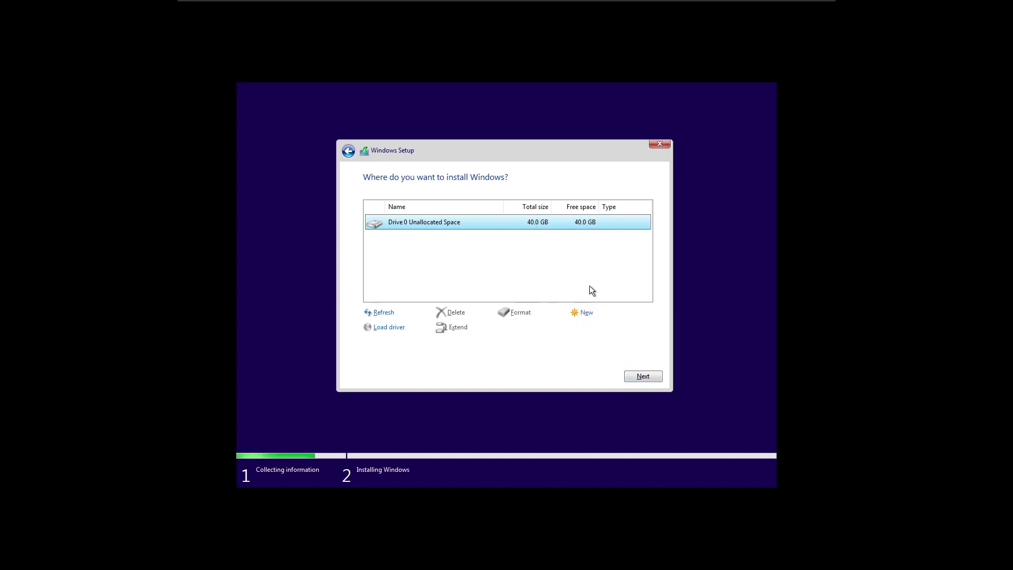
# Create a 40960 MB partition, allow the system partitions, and install Windows onto Partition 4.
pyautogui.click(586, 314)
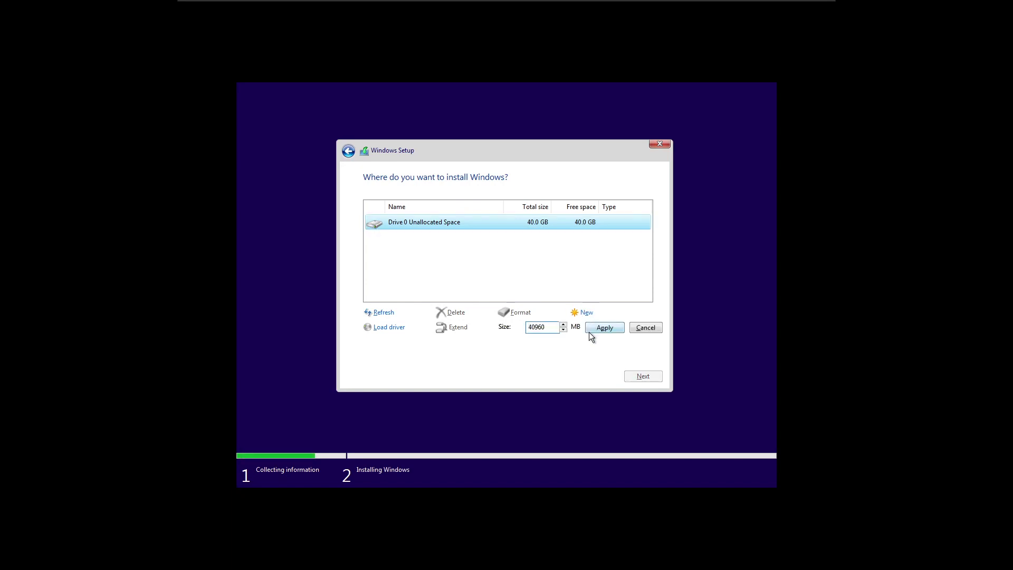
pyautogui.click(604, 331)
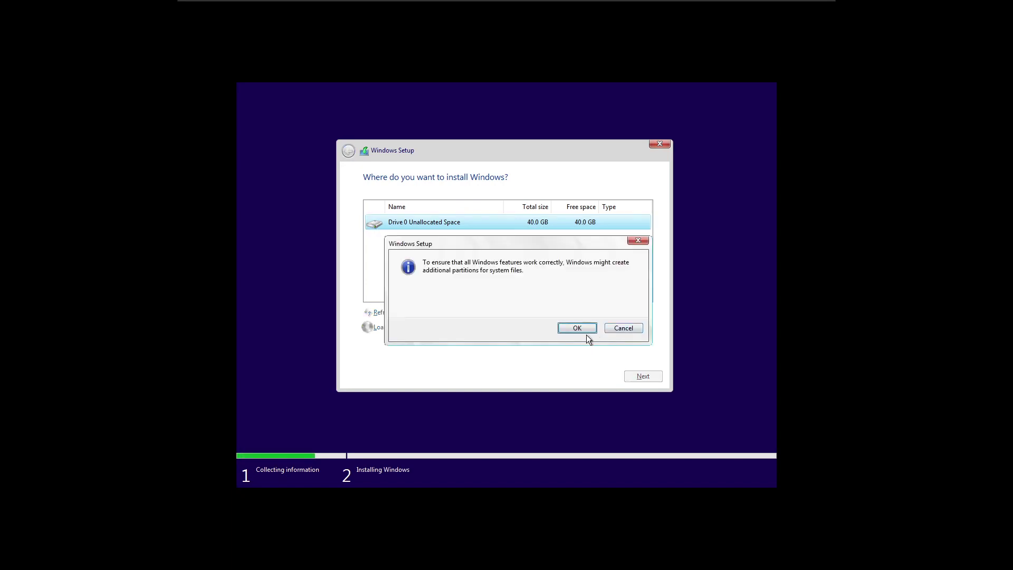
pyautogui.click(583, 325)
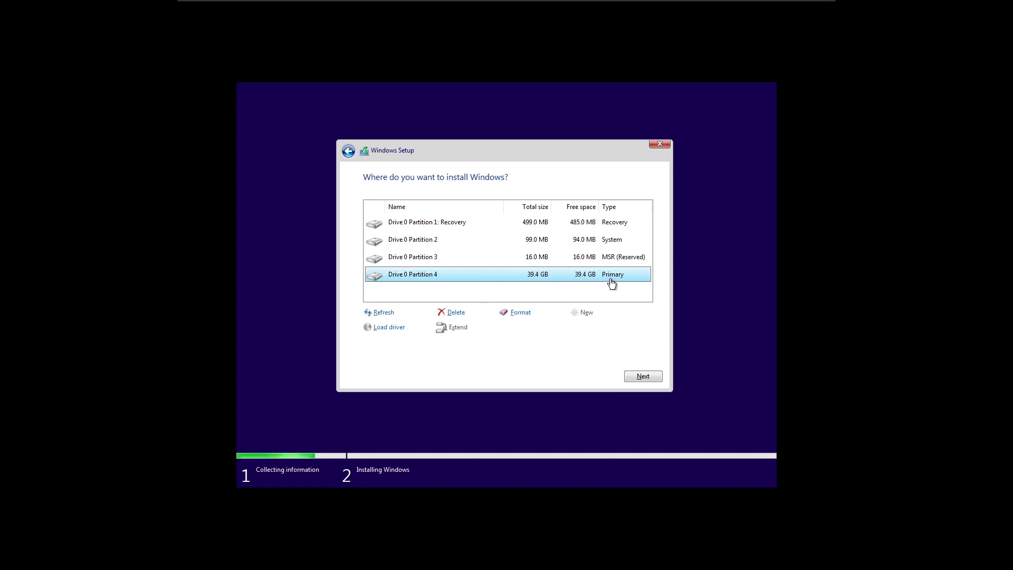
pyautogui.click(633, 374)
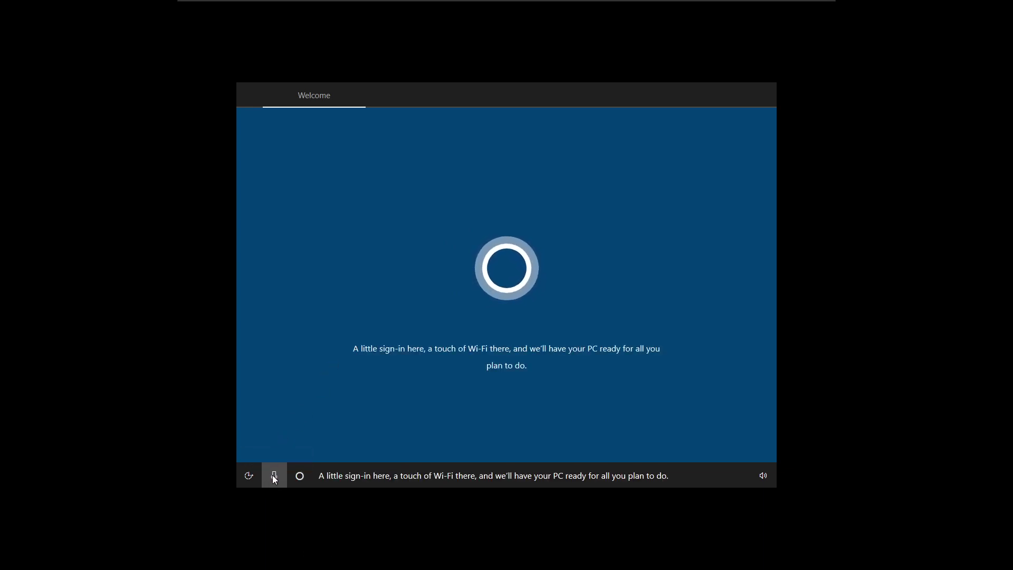
# Mute Cortana's voice narration with the microphone button on the Welcome screen.
pyautogui.click(275, 478)
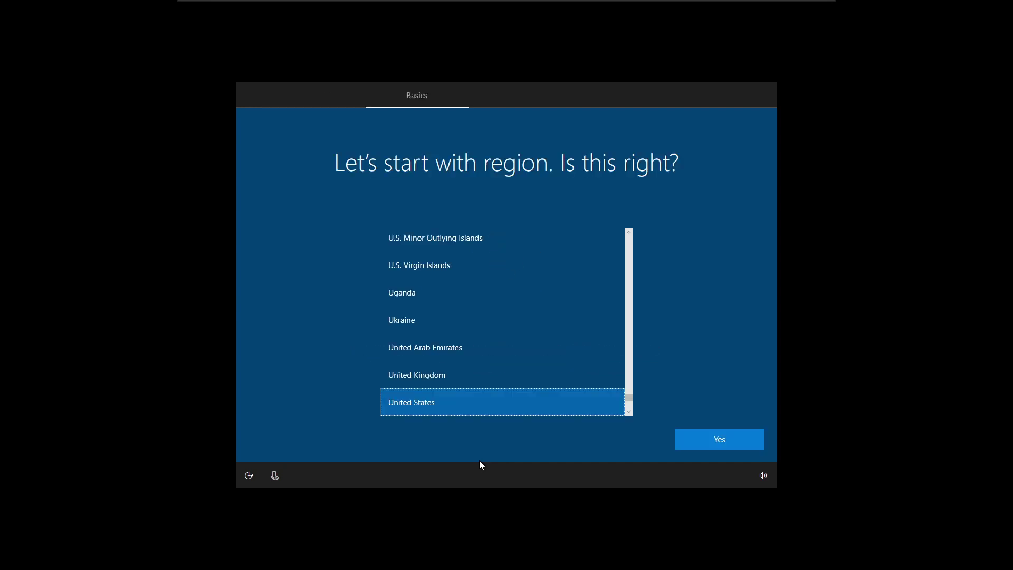
# Accept United States as the region and skip adding a second keyboard layout.
pyautogui.click(708, 440)
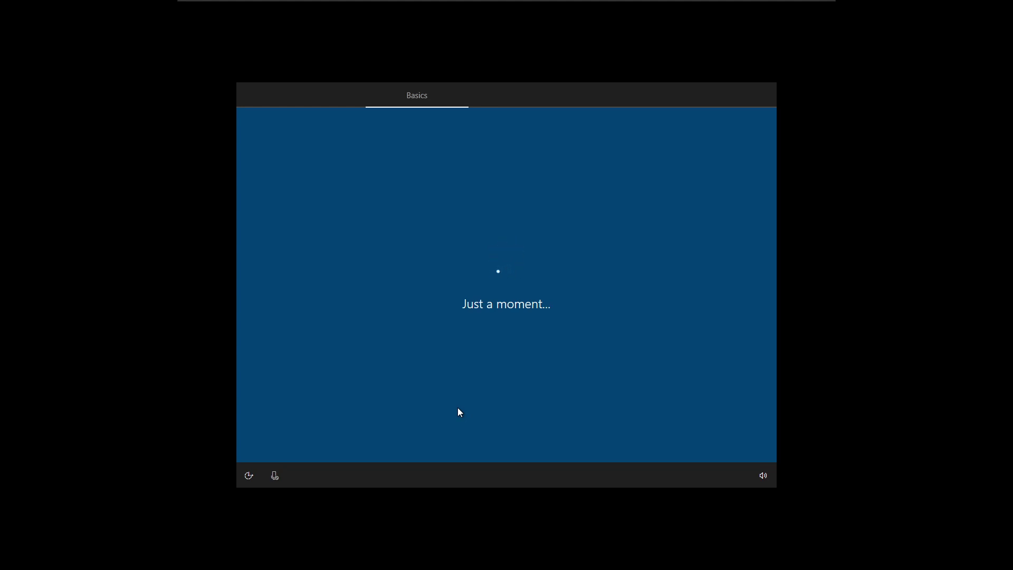
pyautogui.click(695, 442)
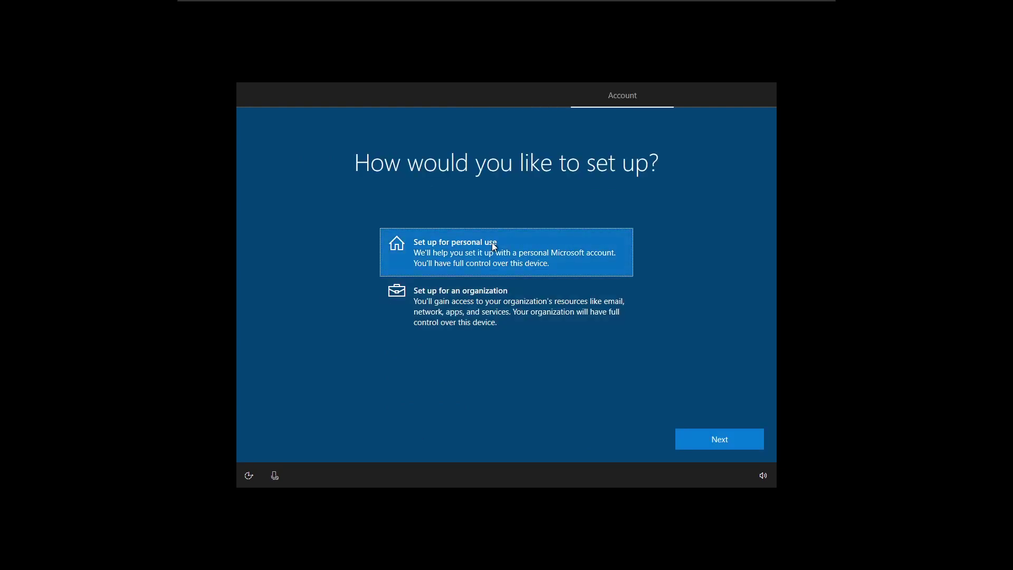
# Choose personal use and an offline limited-experience account named 'User' with a blank password.
pyautogui.click(694, 449)
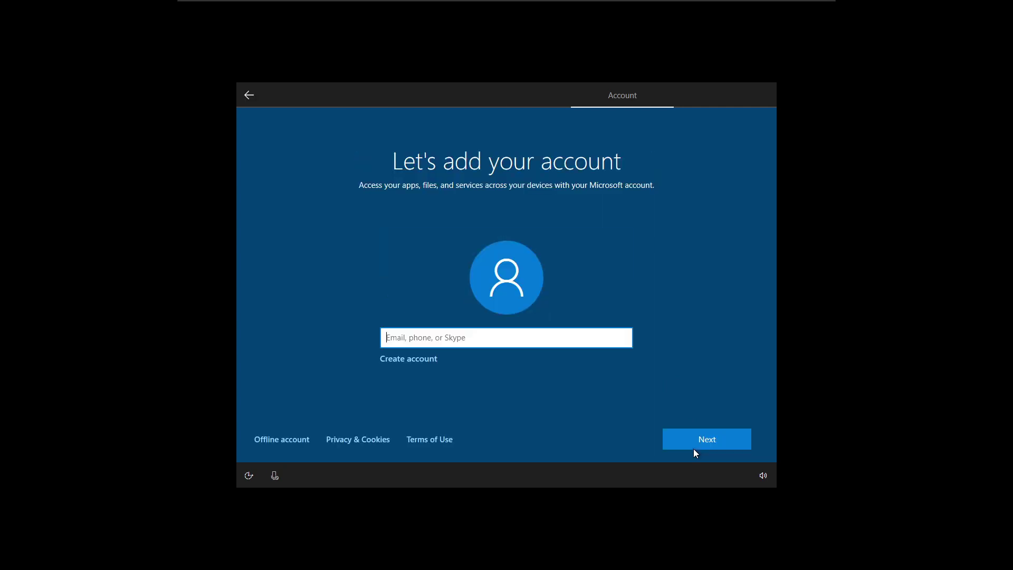
pyautogui.click(276, 445)
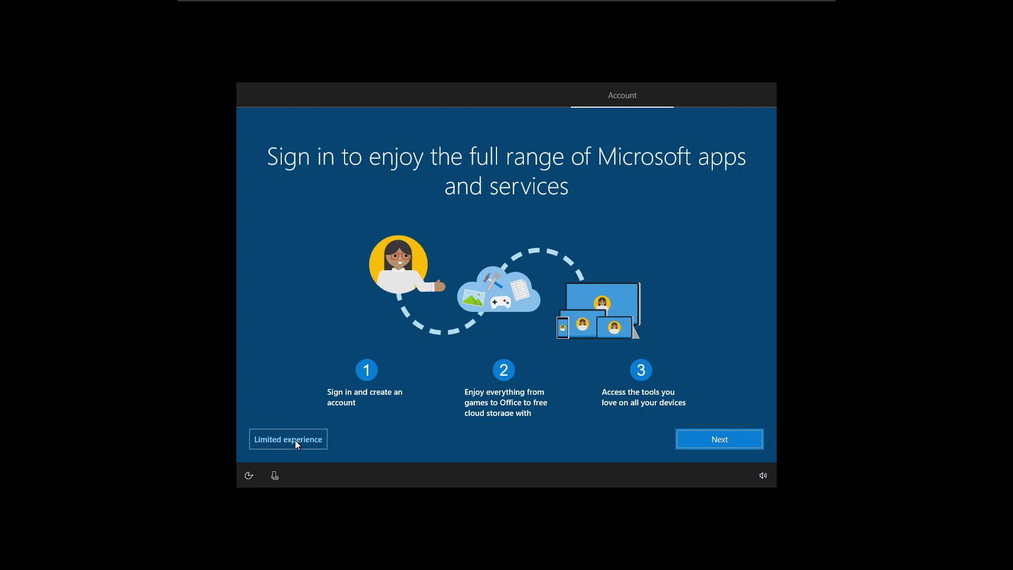
pyautogui.click(296, 441)
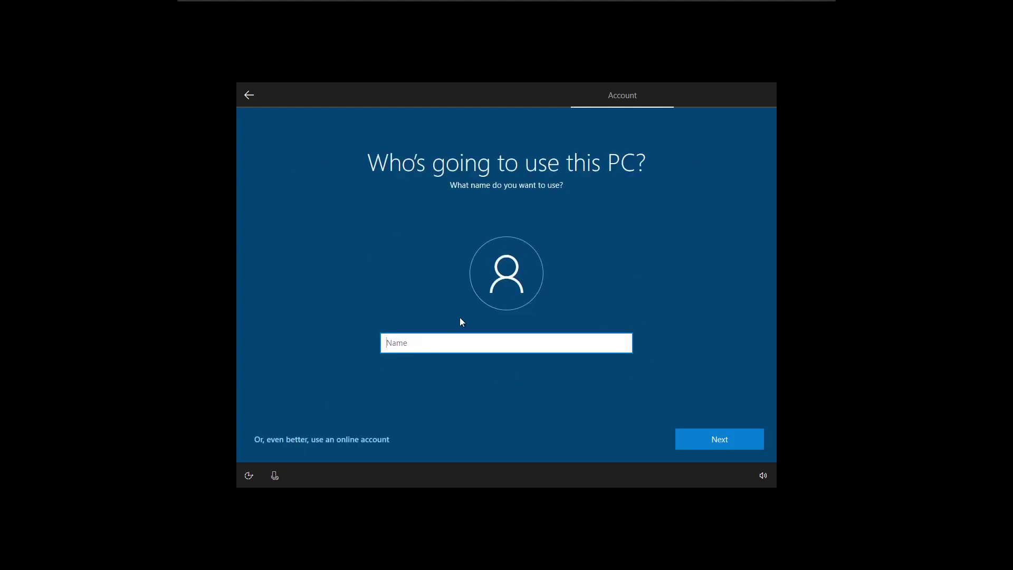
pyautogui.write('User')
pyautogui.click(689, 440)
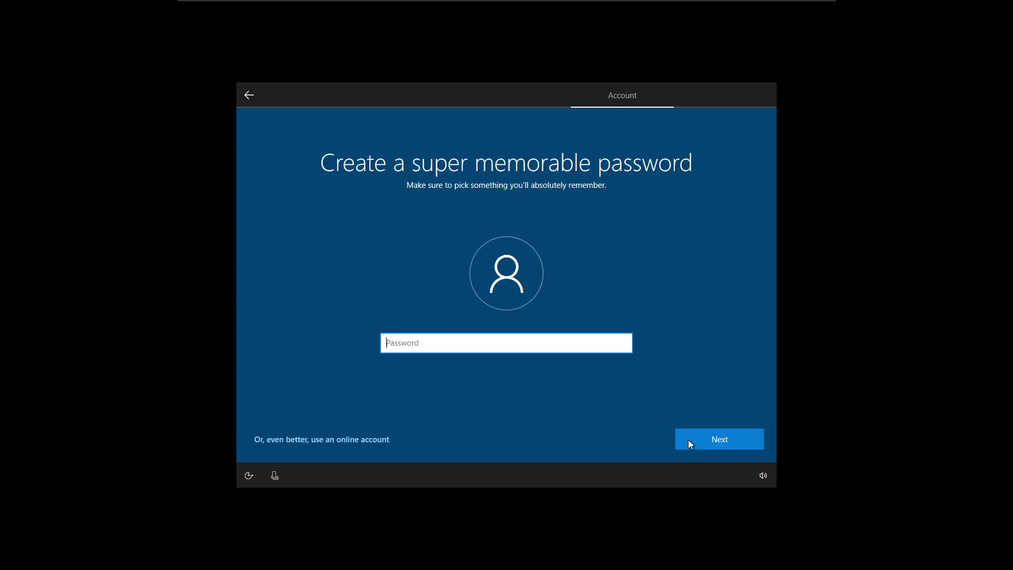
pyautogui.click(689, 440)
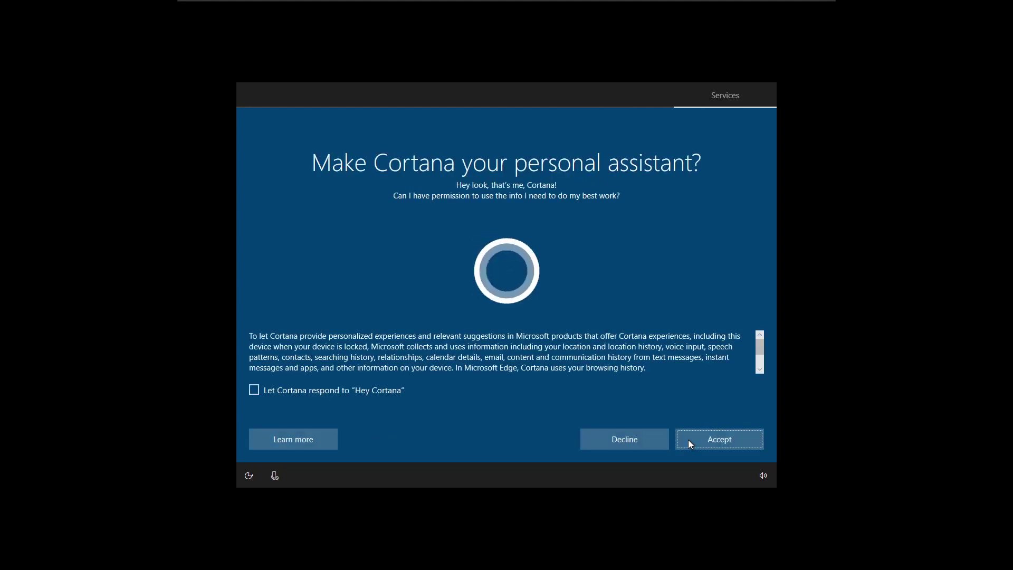
# Decline Cortana and activity history, turn off speech recognition and location, and set diagnostics to Basic.
pyautogui.click(633, 430)
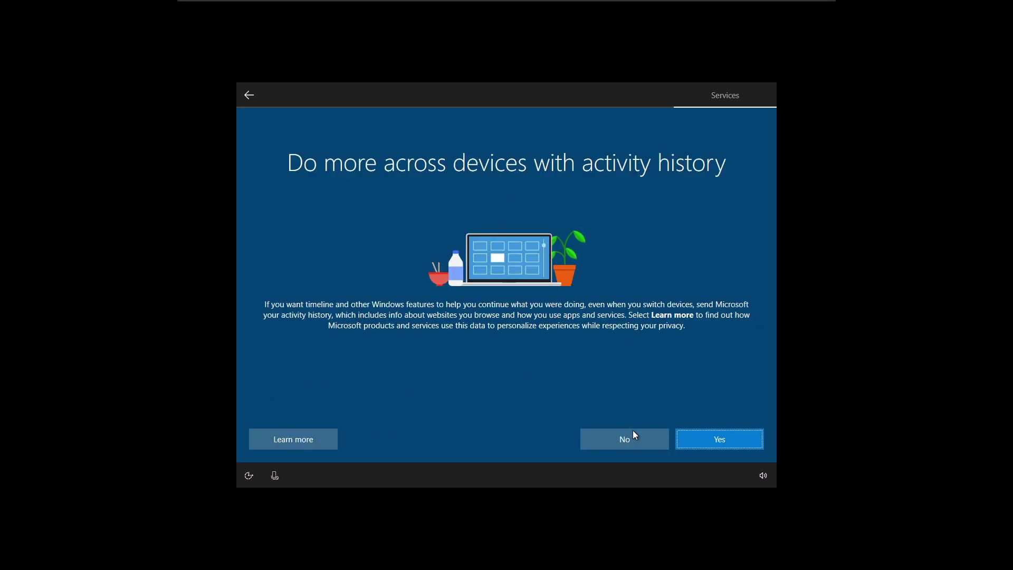
pyautogui.click(633, 431)
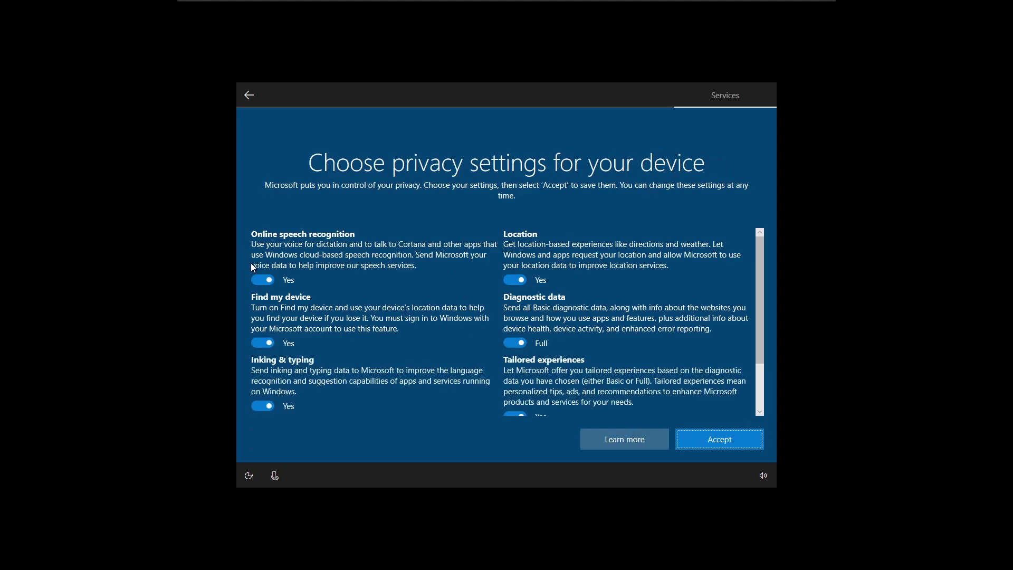
pyautogui.click(270, 279)
pyautogui.click(513, 281)
pyautogui.click(514, 352)
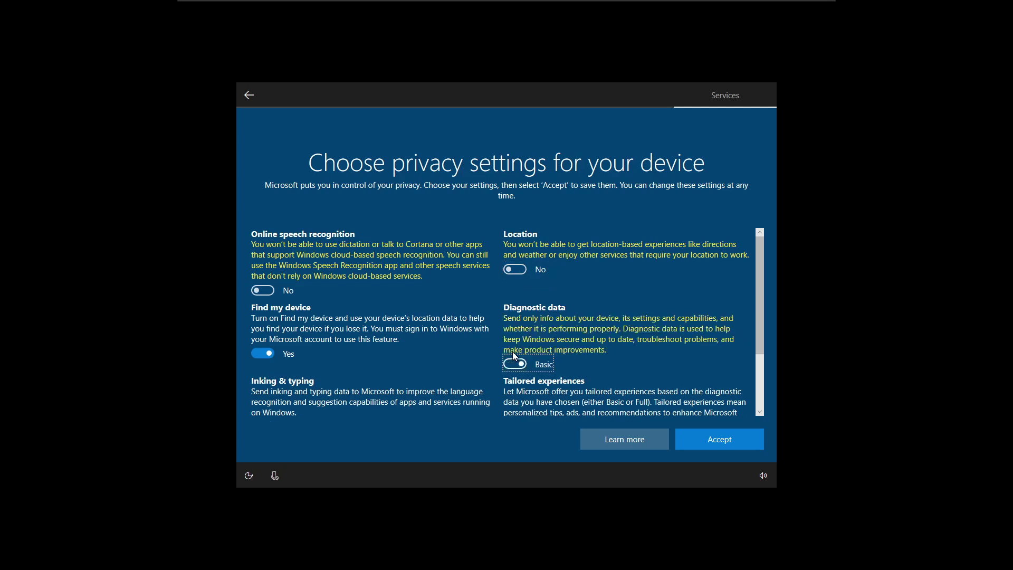
# Switch Find my device, Advertising ID and Inking & typing to No, then accept the privacy settings.
pyautogui.click(268, 355)
pyautogui.scroll(-3, 756, 373)
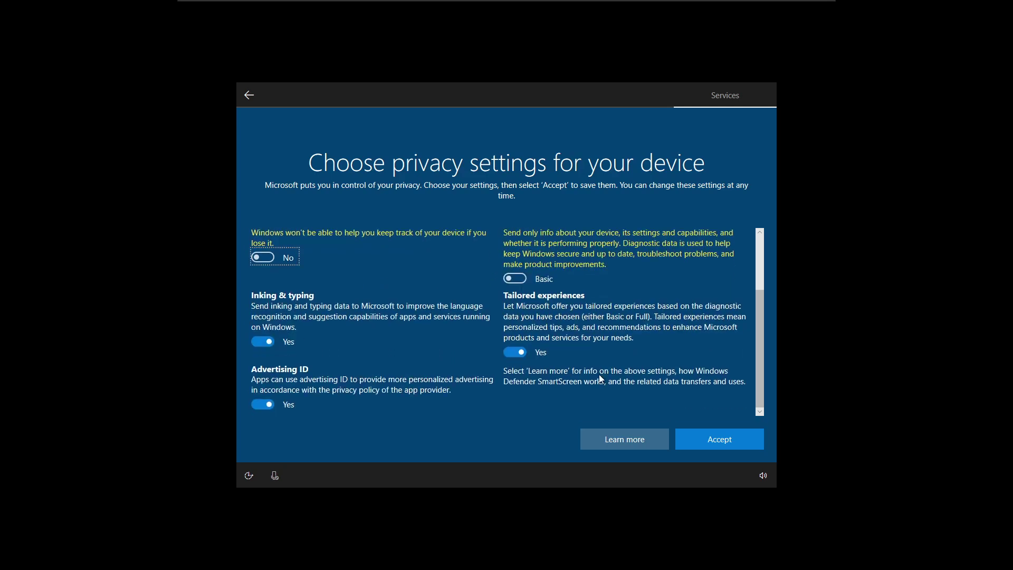
pyautogui.click(262, 406)
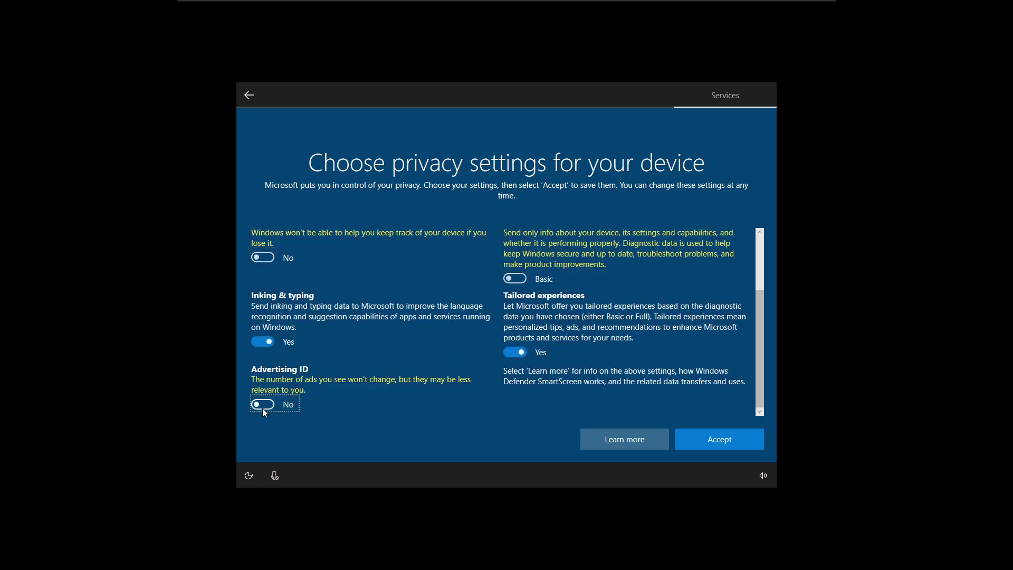
pyautogui.click(267, 347)
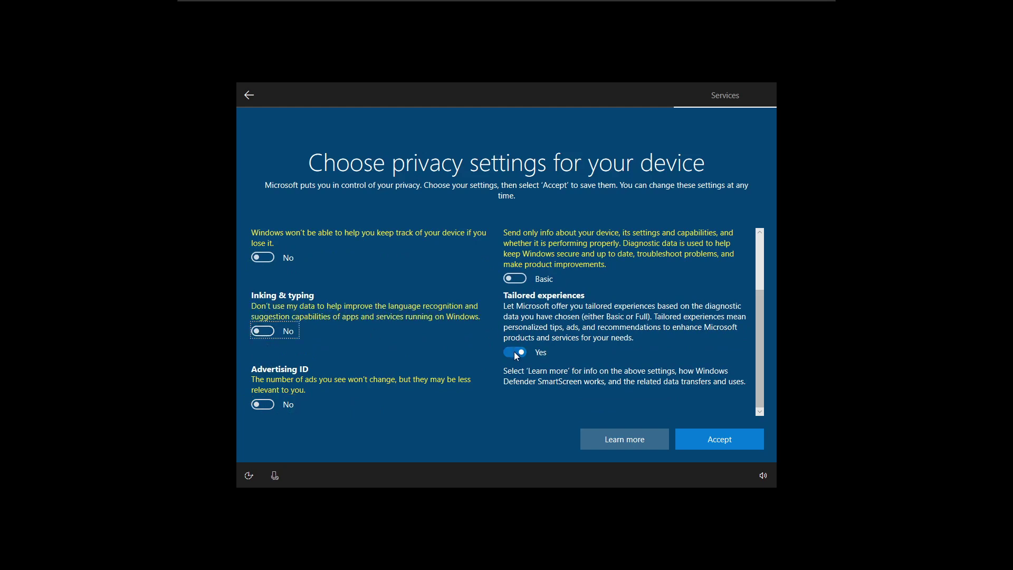
pyautogui.scroll(1, 515, 352)
pyautogui.click(689, 437)
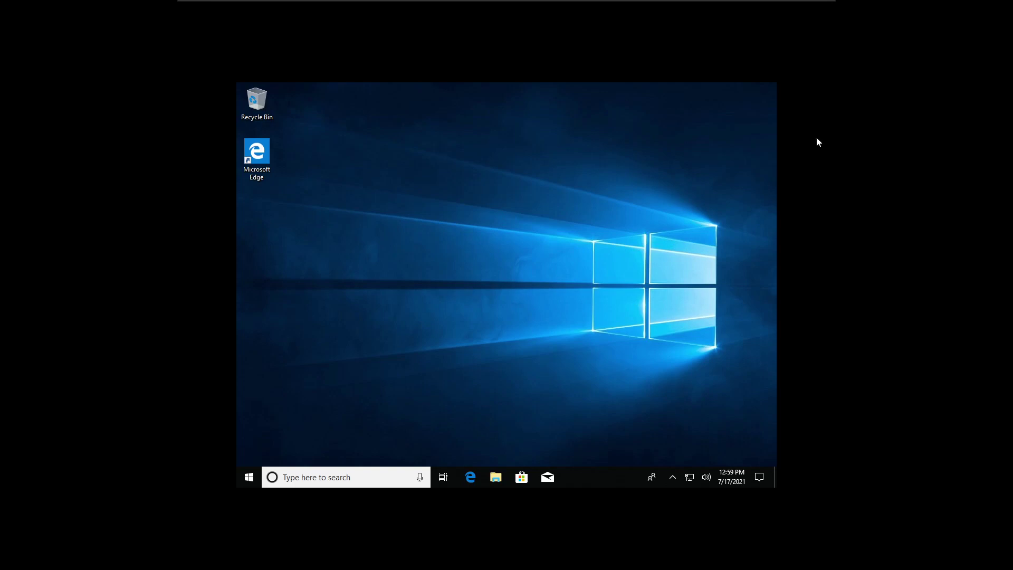
# Exit full screen, dismiss the 'I Finished Installing' hint, and move the VM window up and right.
pyautogui.moveTo(706, 4)
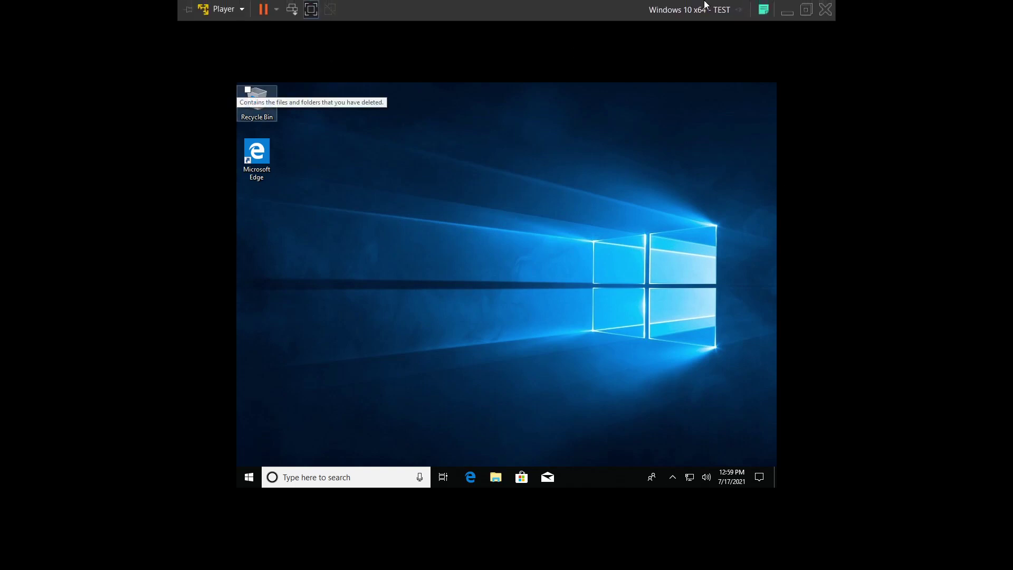
pyautogui.click(806, 9)
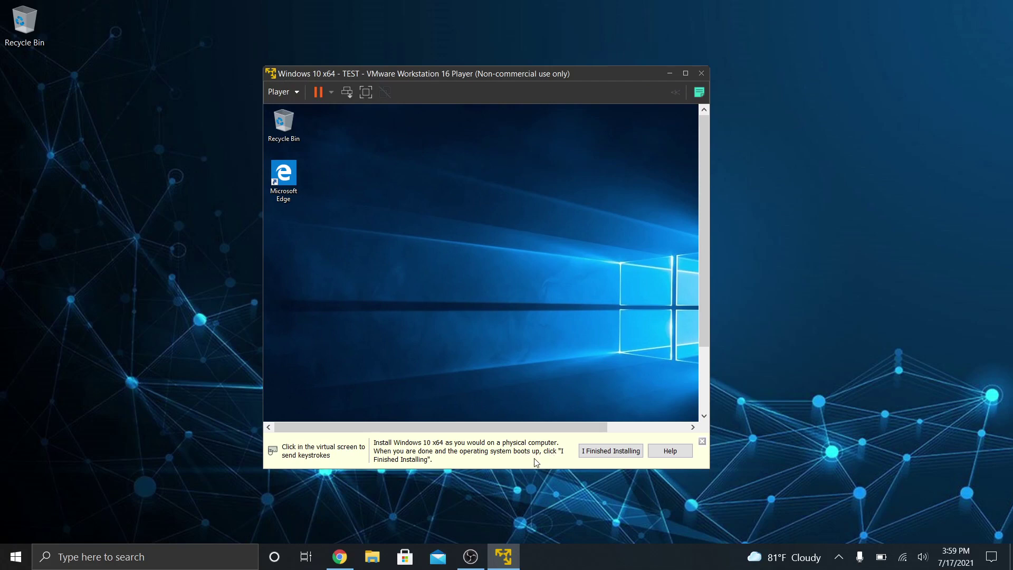
pyautogui.click(605, 451)
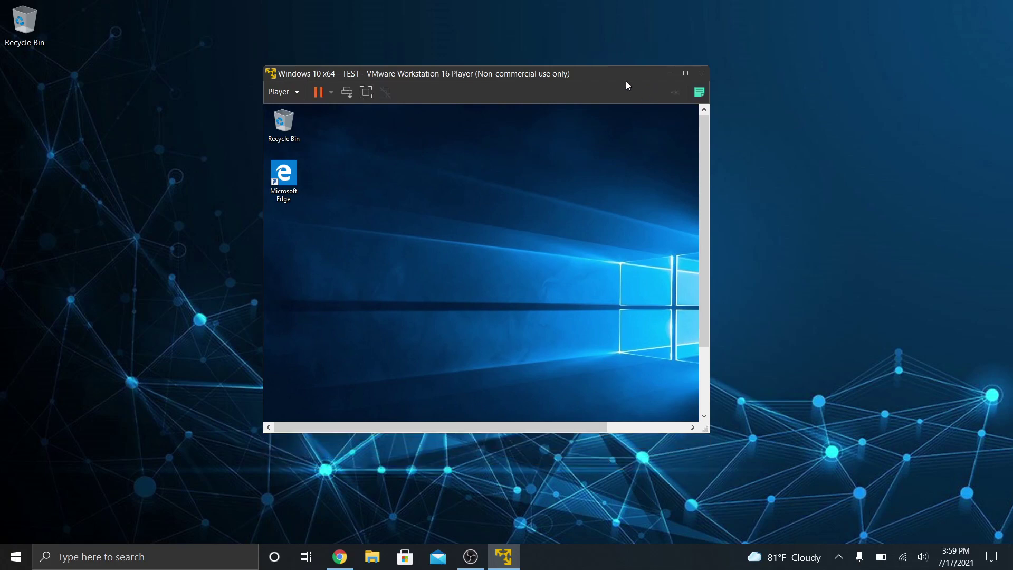
pyautogui.moveTo(606, 73); pyautogui.dragTo(796, 64)
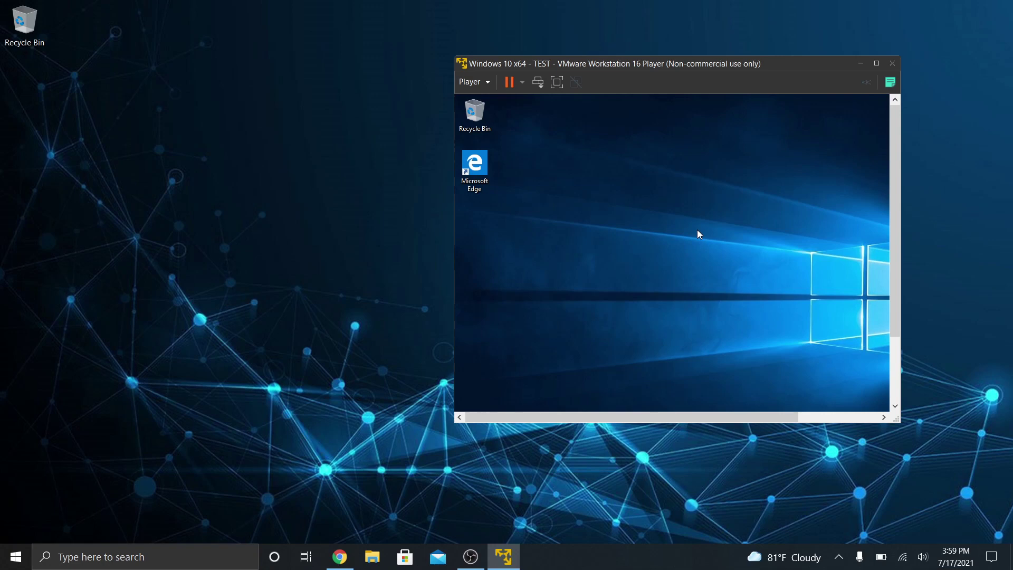
# Maximize the player and set the guest's display resolution to 1920 × 1080, keeping the changes.
pyautogui.click(877, 63)
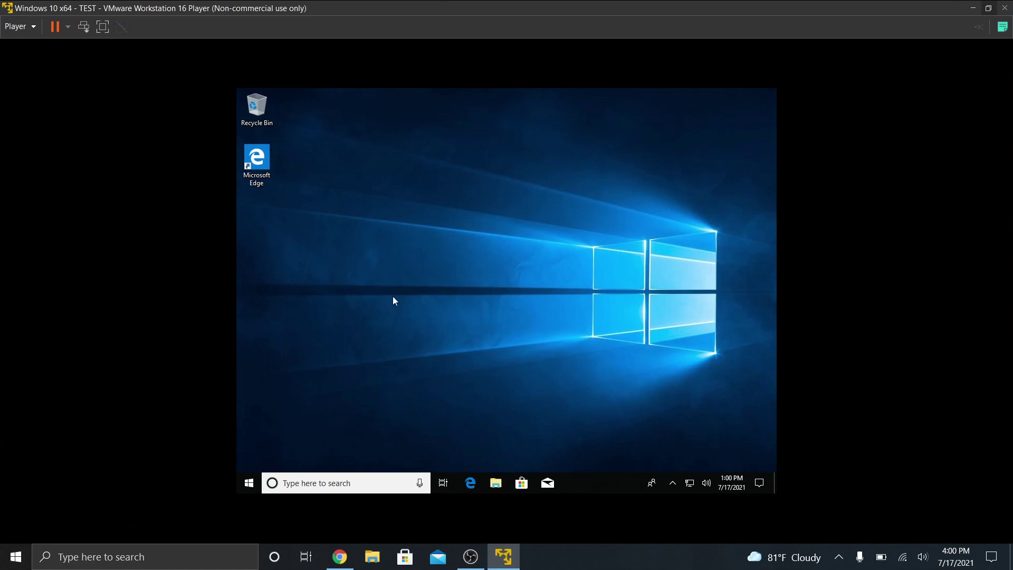
pyautogui.rightClick(390, 210)
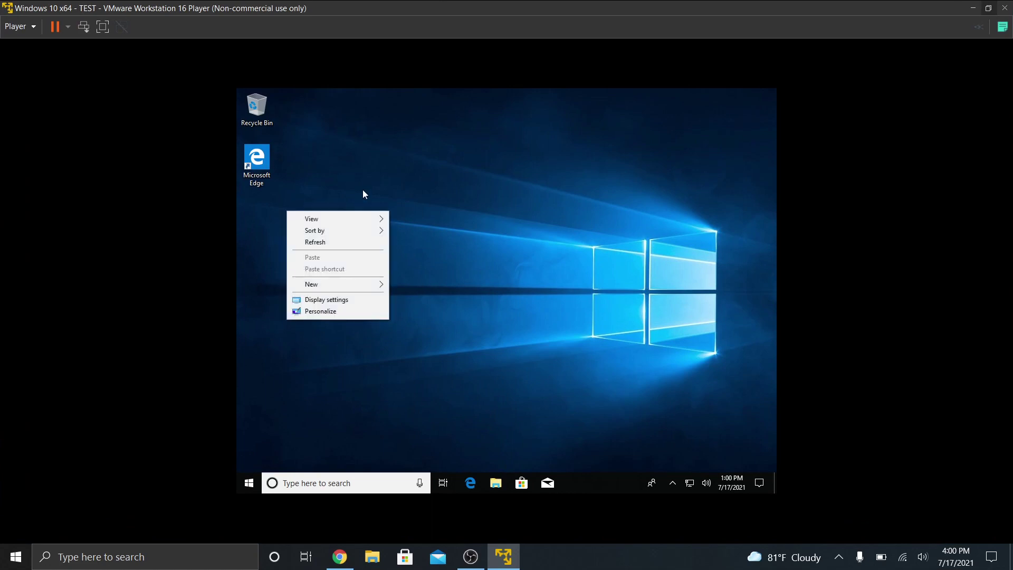
pyautogui.click(329, 300)
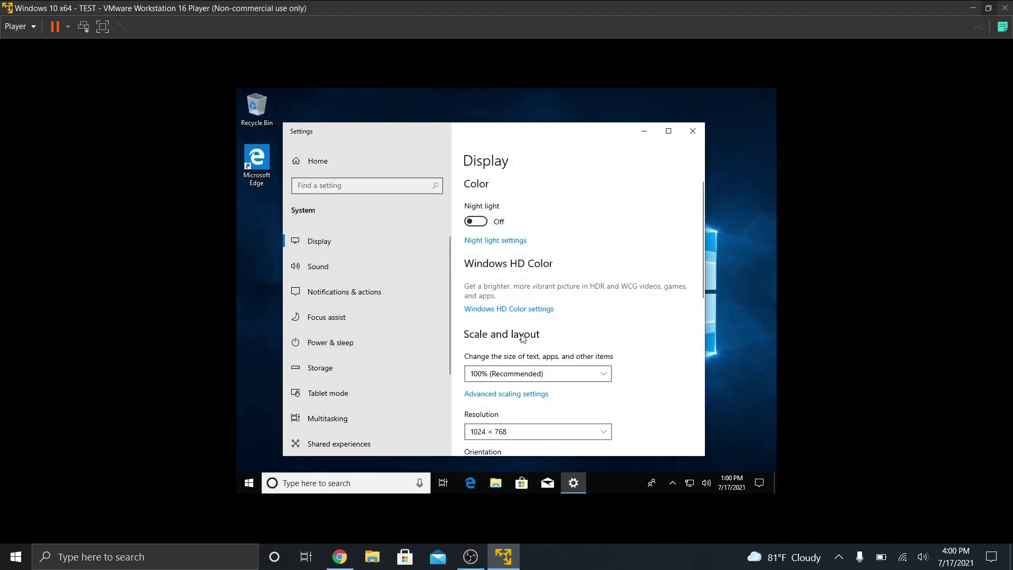
pyautogui.scroll(-1, 521, 338)
pyautogui.scroll(-3, 522, 338)
pyautogui.click(541, 330)
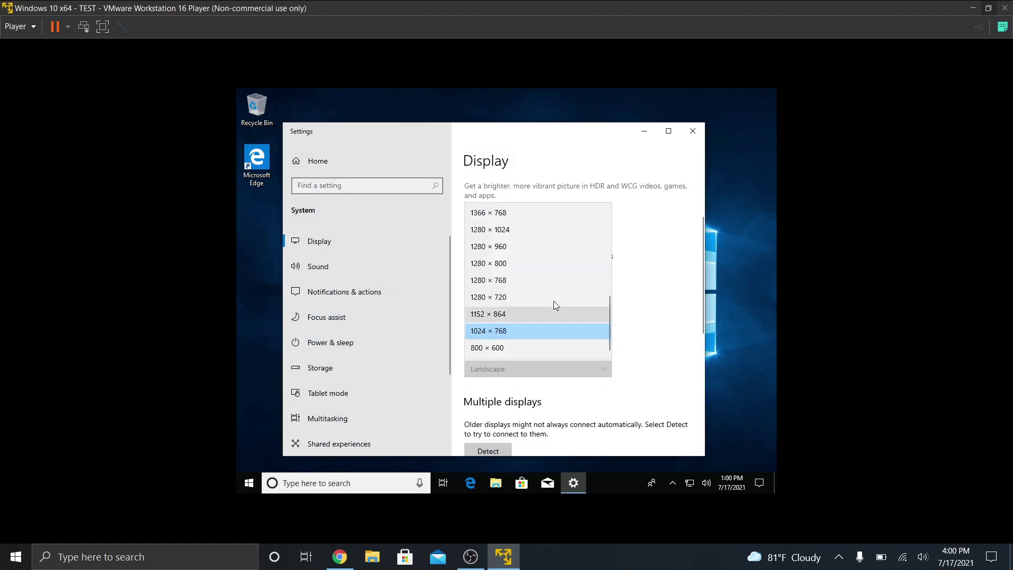
pyautogui.scroll(5, 557, 296)
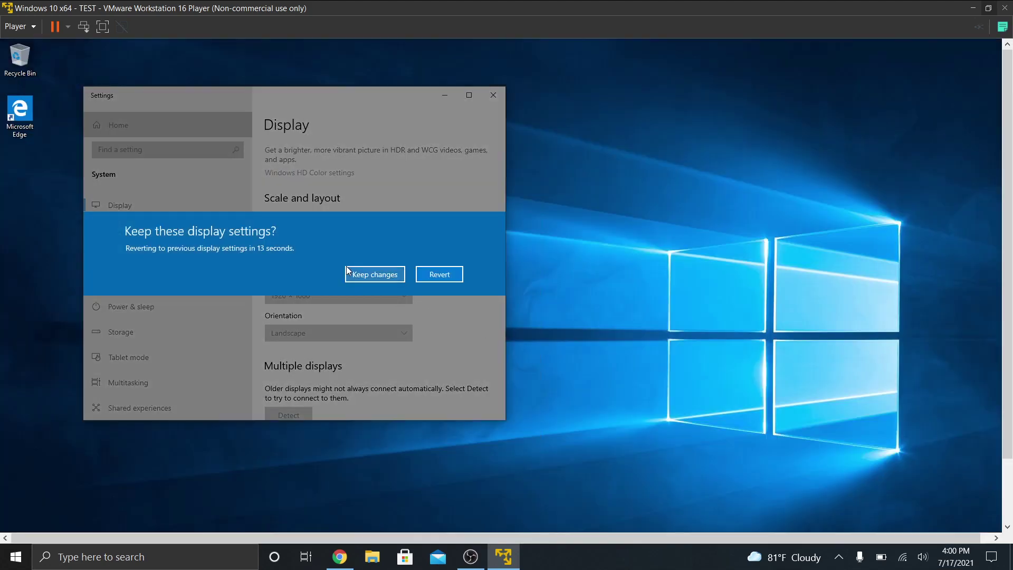
pyautogui.click(361, 274)
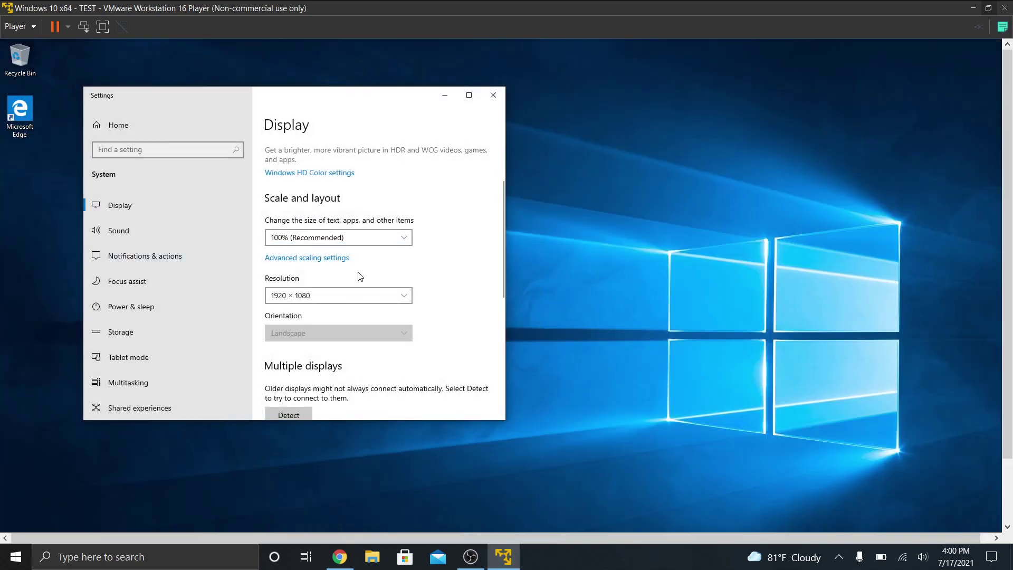
# Close the guest's Settings window and switch the virtual machine to full screen.
pyautogui.click(493, 95)
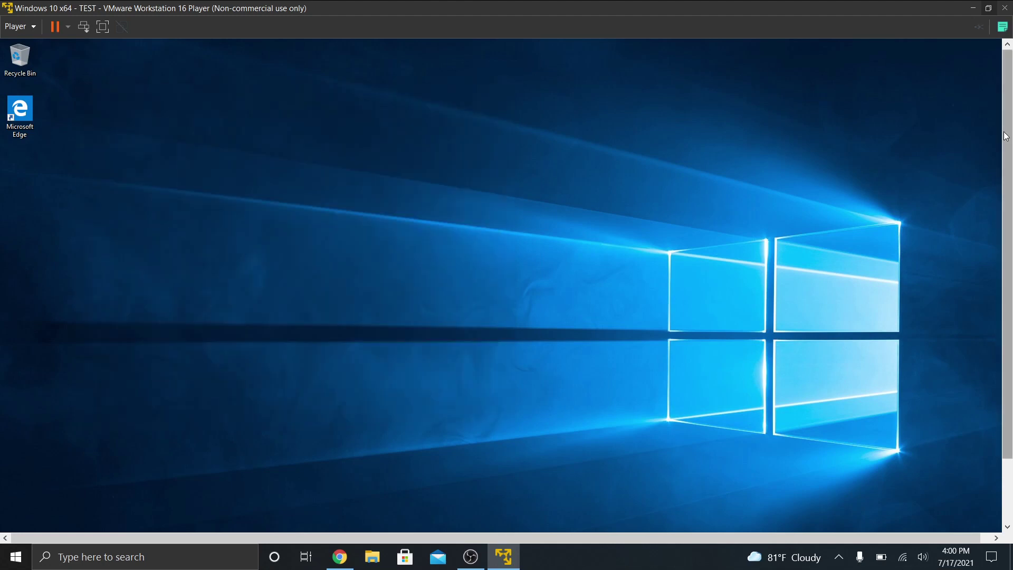
pyautogui.scroll(-3, 1006, 136)
pyautogui.scroll(3, 1006, 136)
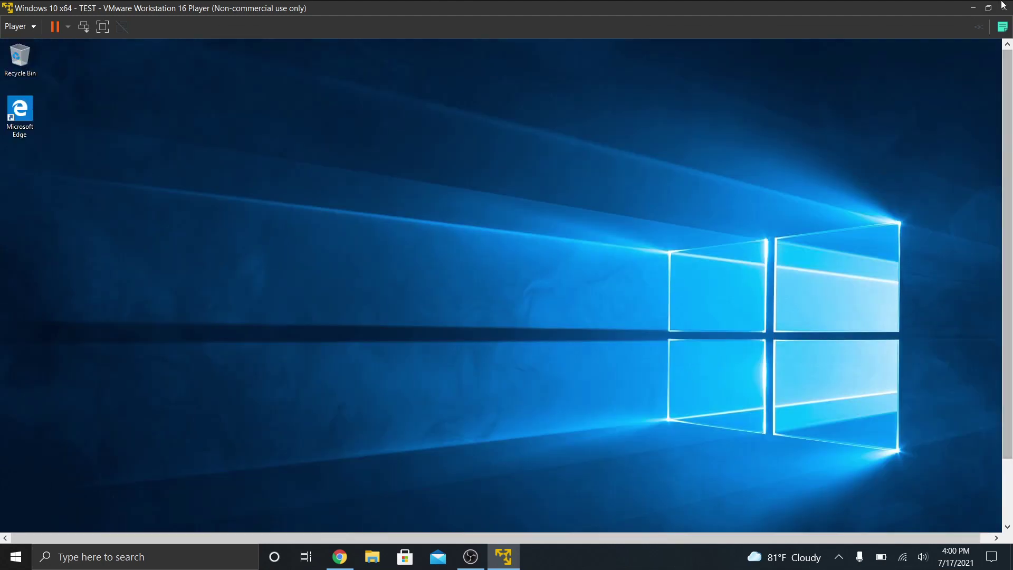
pyautogui.click(974, 7)
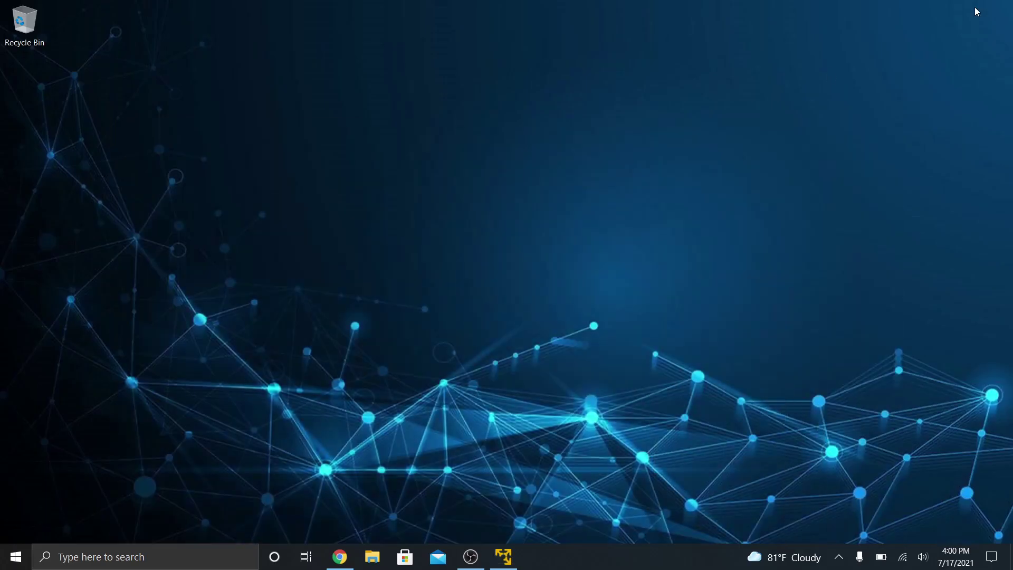
pyautogui.click(504, 557)
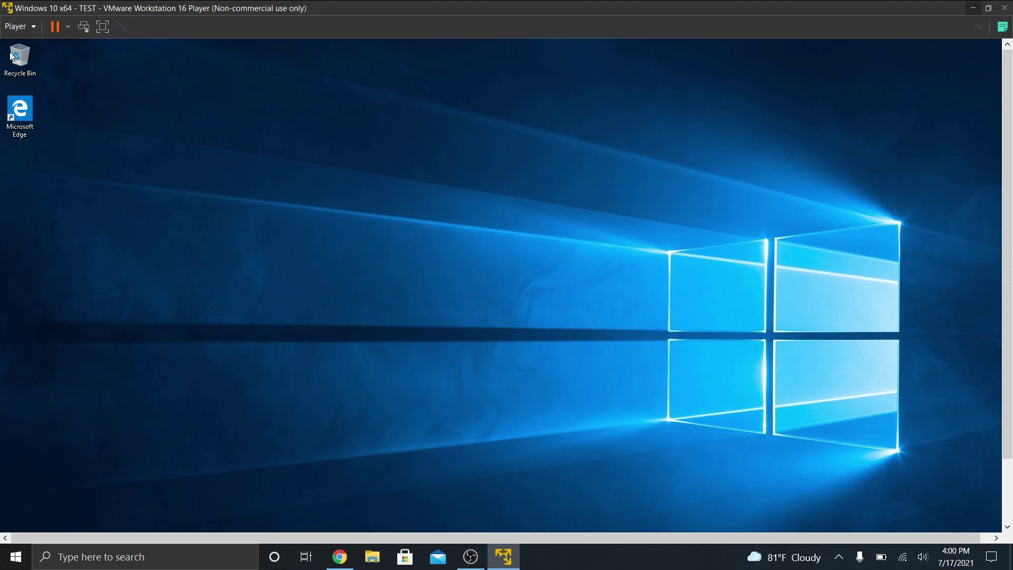
pyautogui.click(102, 27)
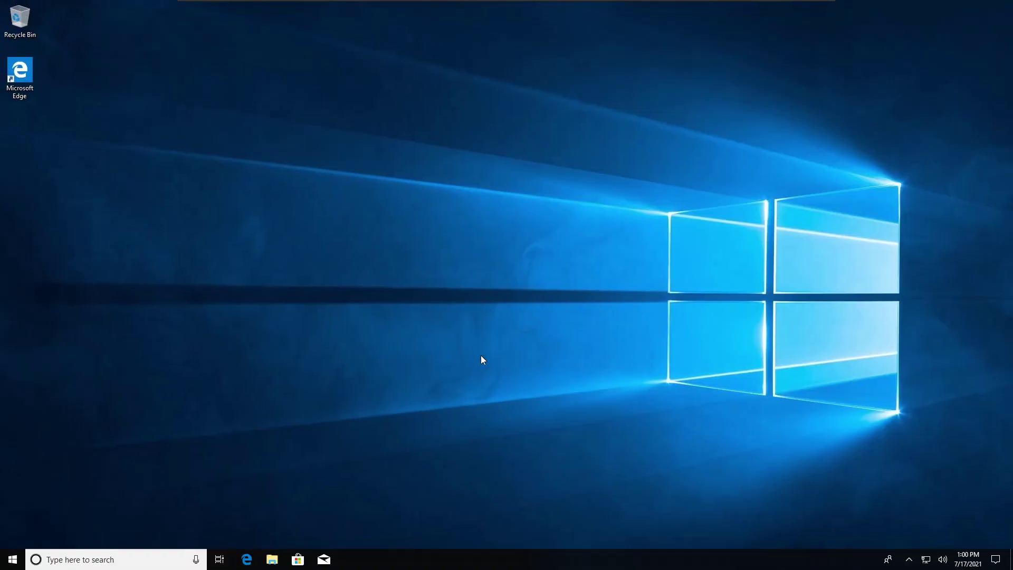
# Choose Shut down from the Power options in the Windows 10 guest's Start menu.
pyautogui.click(12, 561)
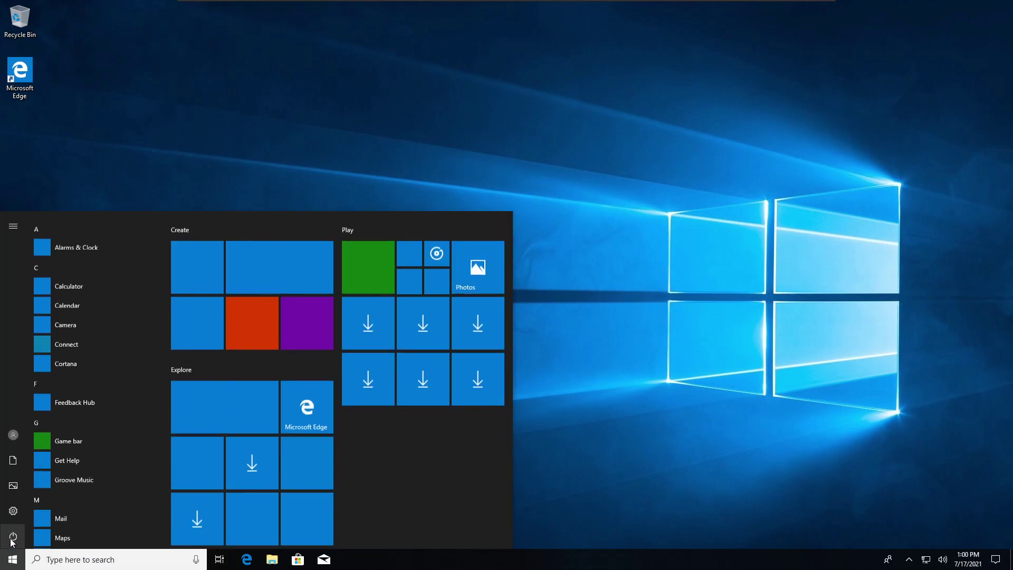
pyautogui.click(11, 536)
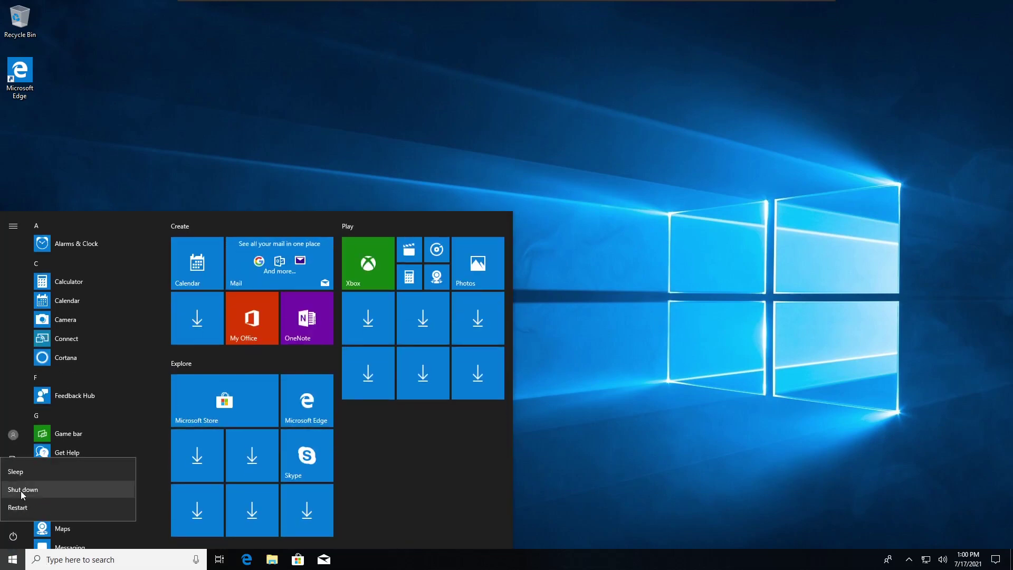
pyautogui.press('Escape')
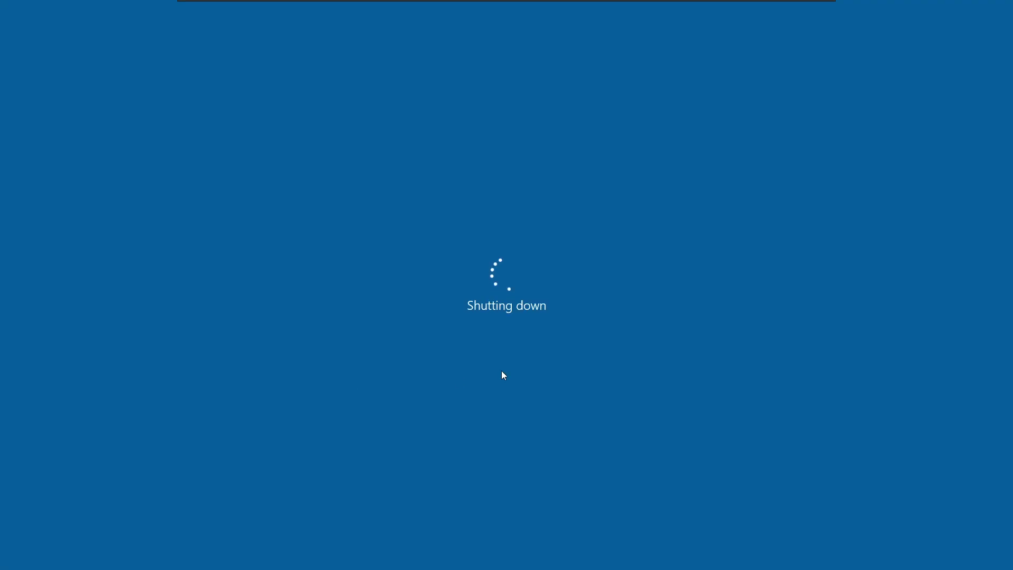